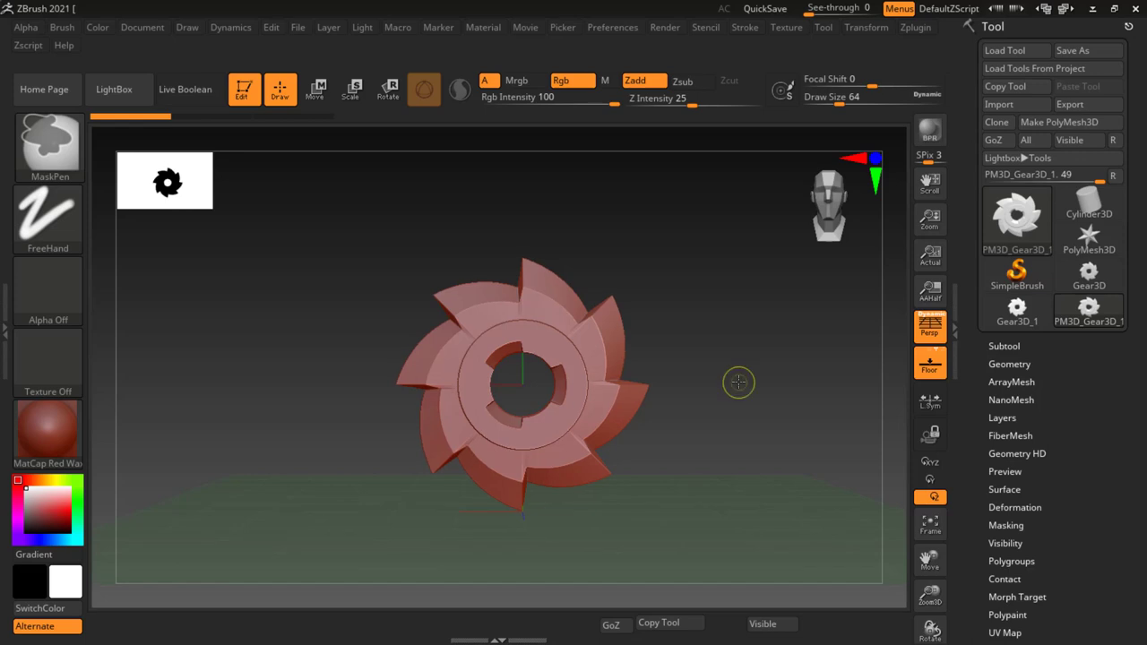
- Leave masking and orbit the gear to view it from several tilted angles
{"action": "key", "text": "ctrl"}
{"action": "left_click_drag", "start_coordinate": [697, 423], "coordinate": [698, 407]}
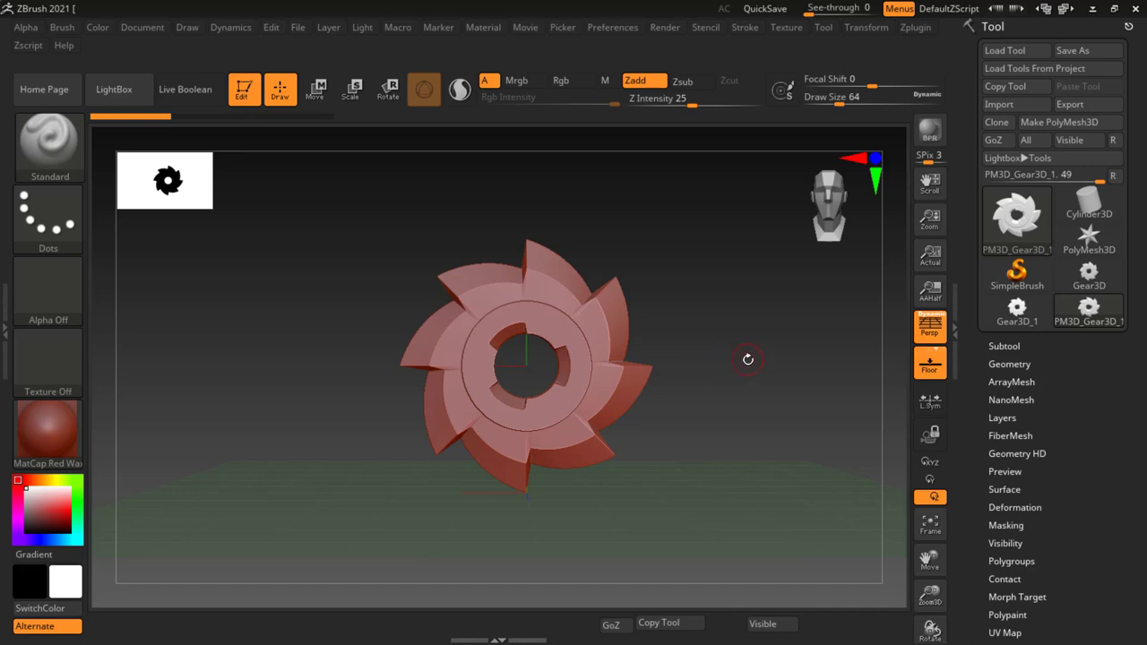
{"action": "left_click_drag", "start_coordinate": [748, 360], "coordinate": [730, 403]}
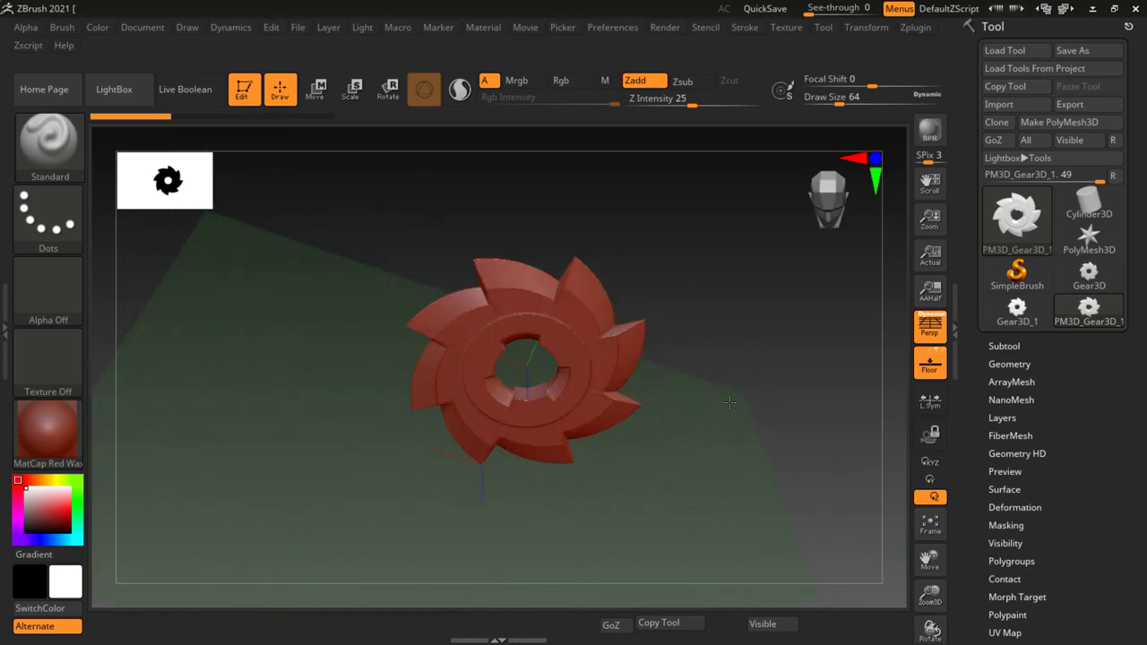
{"action": "left_click_drag", "start_coordinate": [743, 384], "coordinate": [746, 372]}
{"action": "key", "text": "space"}
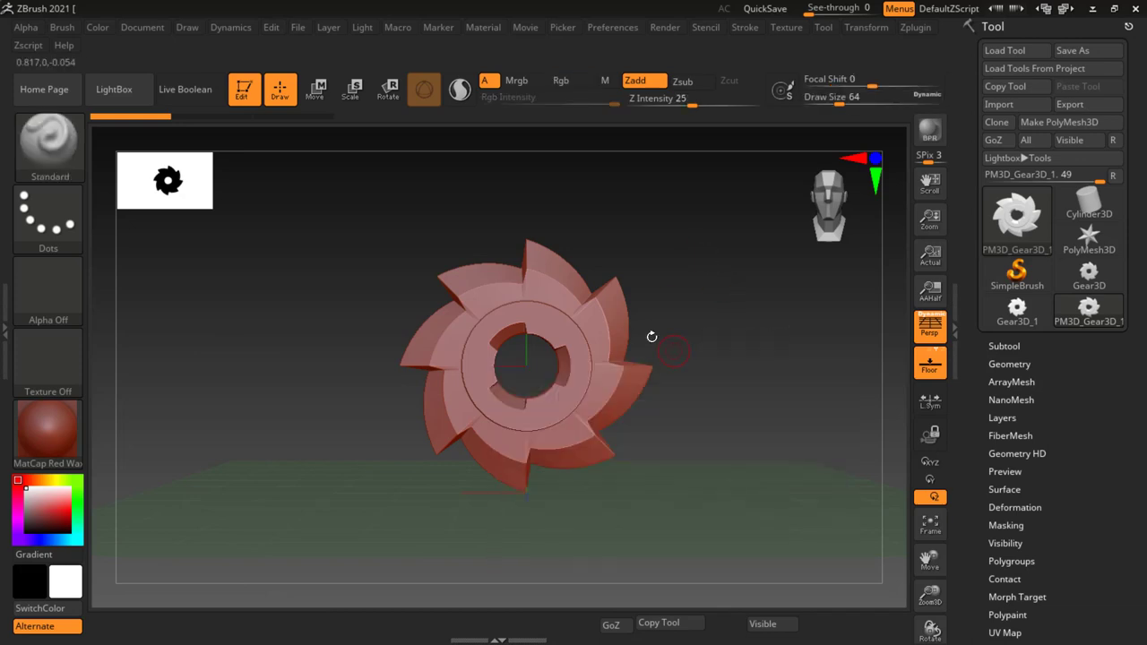
- Start a new document without saving the gear, then show LightBox's Project files
{"action": "left_click", "coordinate": [151, 29]}
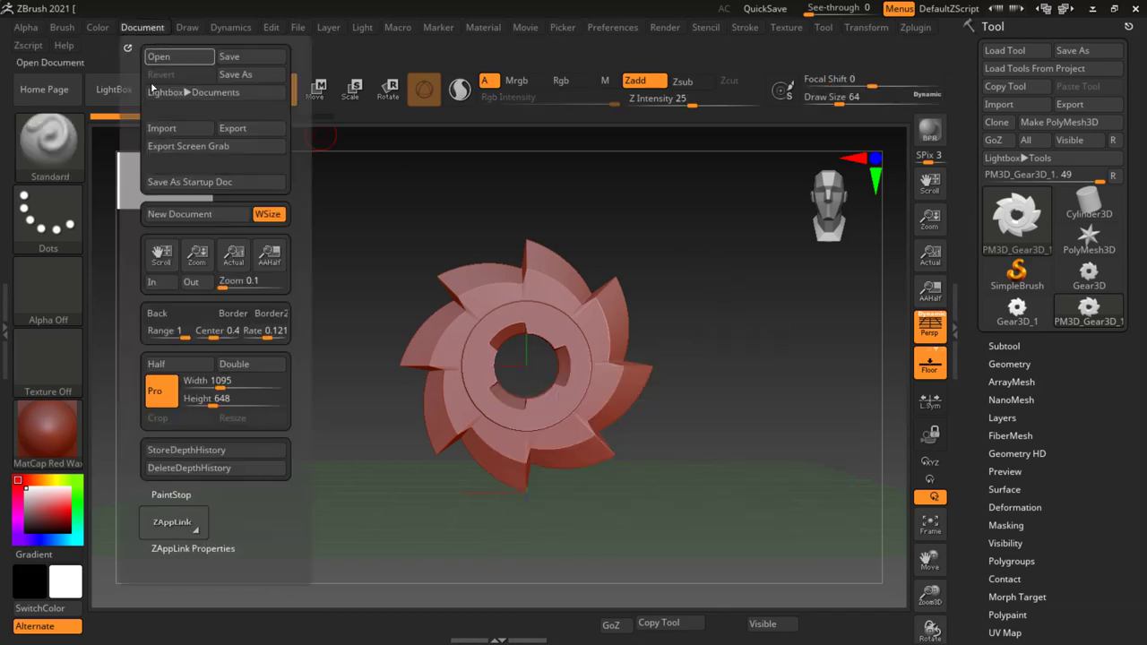
{"action": "left_click", "coordinate": [207, 217]}
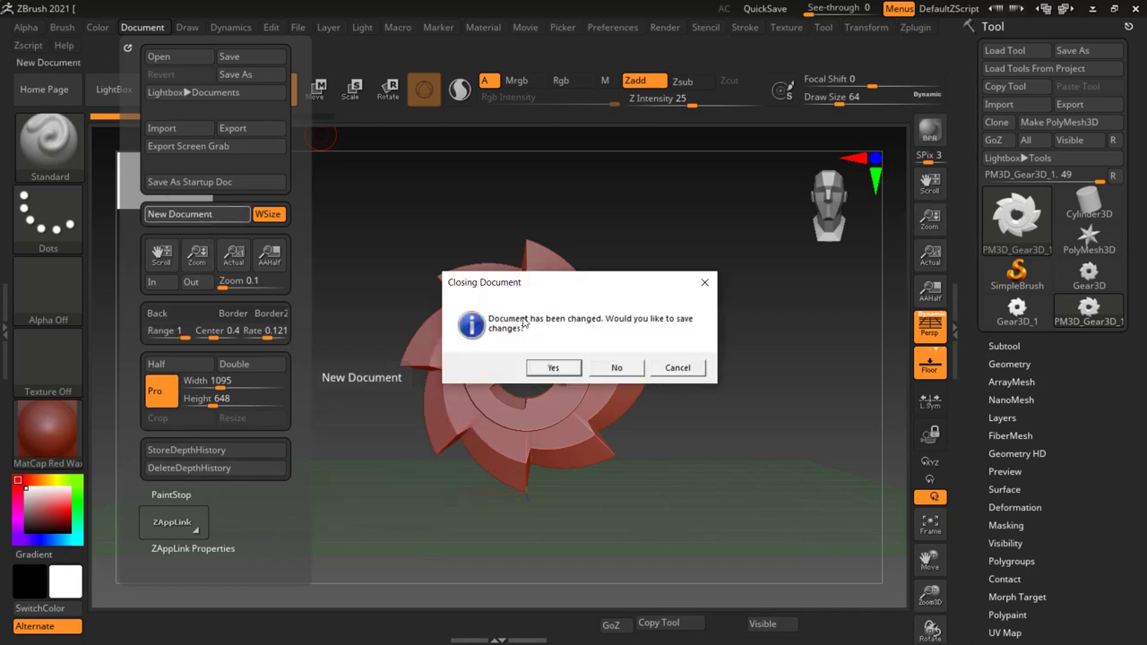
{"action": "left_click", "coordinate": [615, 369]}
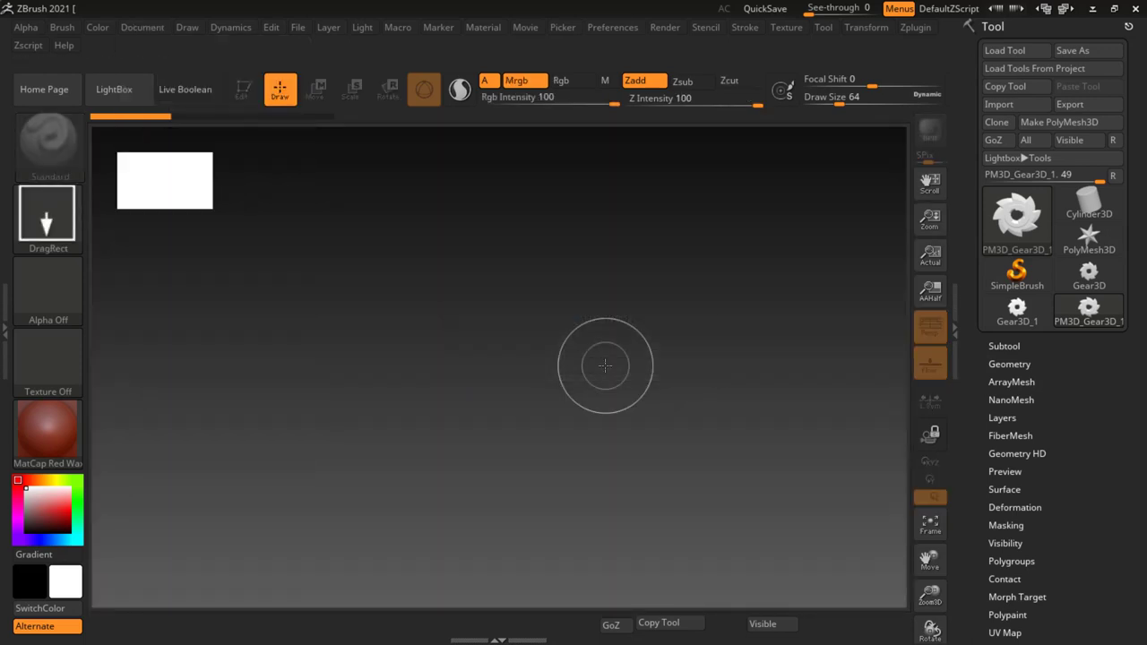
{"action": "left_click", "coordinate": [135, 92]}
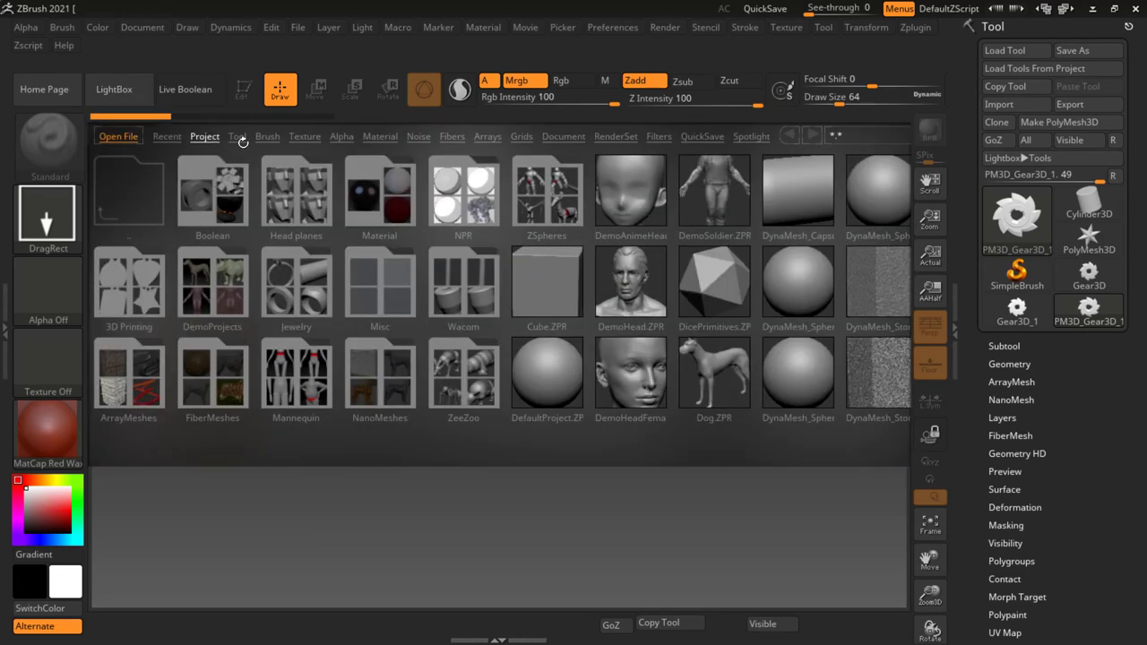
{"action": "left_click", "coordinate": [205, 137]}
- Open Dog.ZPR, frame the dog in a close side view, and sculpt a raised patch on its back
{"action": "double_click", "coordinate": [719, 374]}
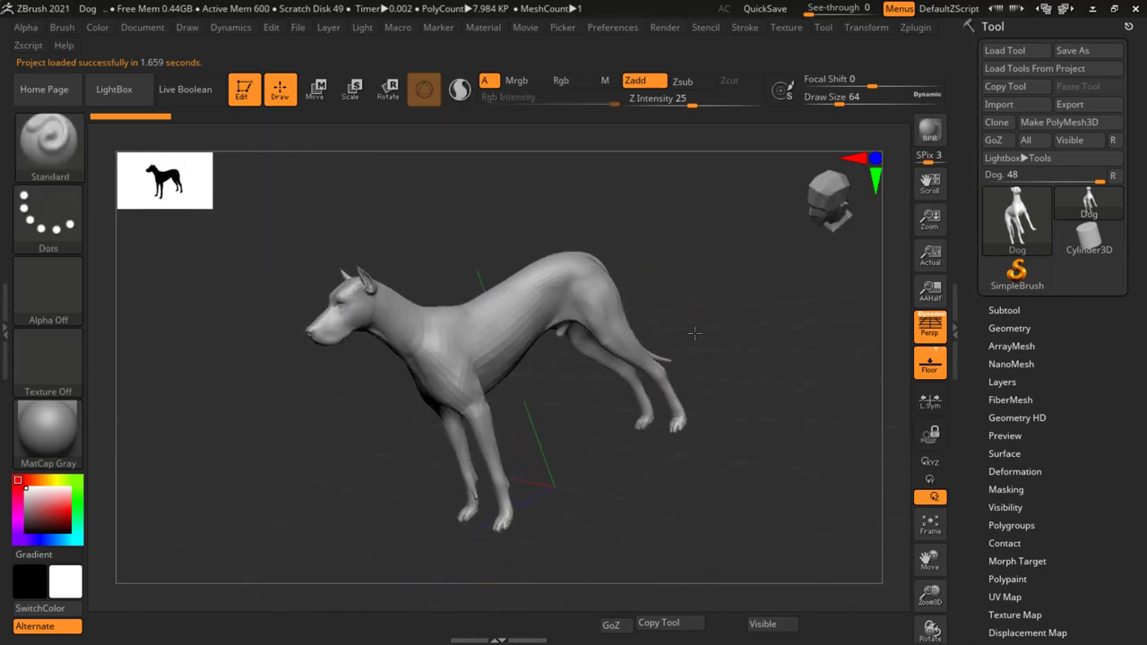
{"action": "mouse_move", "coordinate": [694, 333]}
{"action": "left_mouse_down", "text": "shift"}
{"action": "mouse_move", "coordinate": [633, 311]}
{"action": "mouse_move", "coordinate": [724, 393]}
{"action": "left_mouse_up", "text": "shift"}
{"action": "mouse_move", "coordinate": [784, 442]}
{"action": "left_mouse_down"}
{"action": "mouse_move", "coordinate": [487, 237]}
{"action": "mouse_move", "coordinate": [574, 260]}
{"action": "left_mouse_up"}
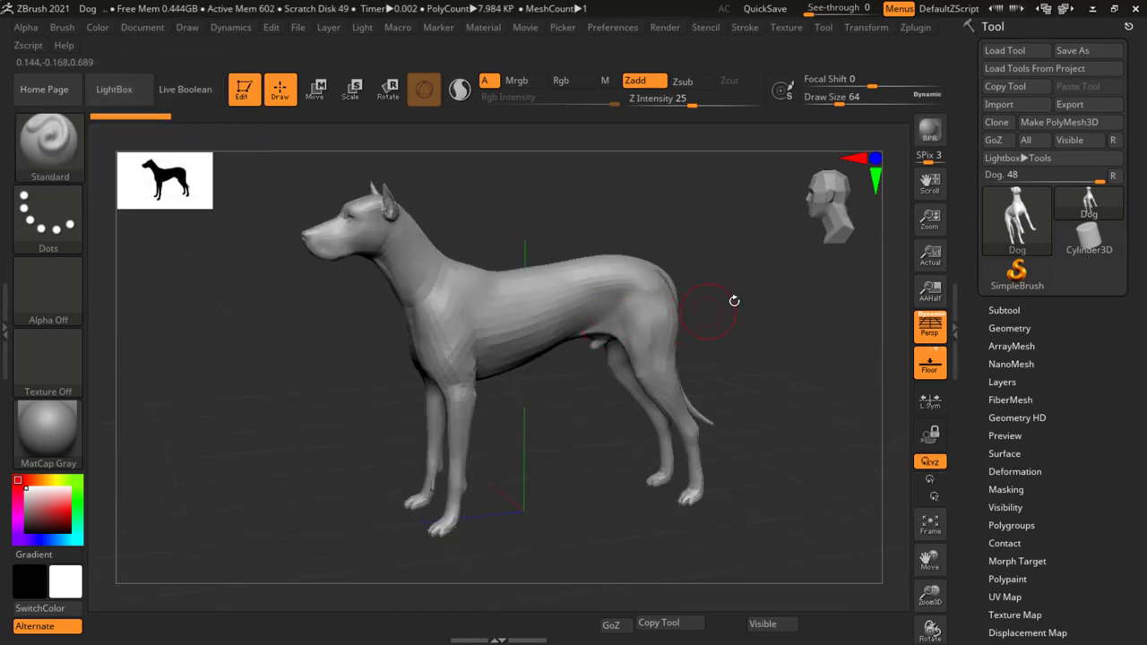
{"action": "left_click_drag", "start_coordinate": [735, 302], "coordinate": [682, 269]}
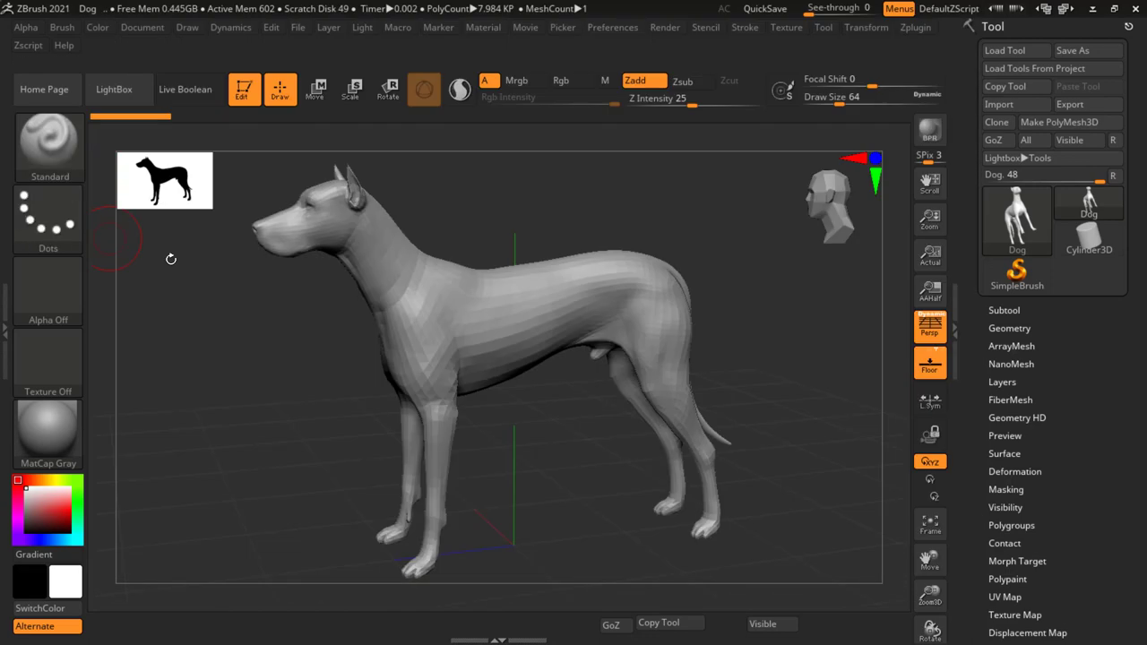
{"action": "mouse_move", "coordinate": [583, 333]}
{"action": "left_mouse_down"}
{"action": "mouse_move", "coordinate": [534, 303]}
{"action": "mouse_move", "coordinate": [565, 292]}
{"action": "mouse_move", "coordinate": [470, 305]}
{"action": "mouse_move", "coordinate": [517, 331]}
{"action": "mouse_move", "coordinate": [587, 285]}
{"action": "mouse_move", "coordinate": [636, 305]}
{"action": "mouse_move", "coordinate": [676, 377]}
{"action": "mouse_move", "coordinate": [634, 295]}
{"action": "left_mouse_up"}
- Build up the dog's hindquarters, chest and foreleg surface with Standard brush strokes
{"action": "mouse_move", "coordinate": [353, 350]}
{"action": "right_mouse_down", "text": "ctrl"}
{"action": "mouse_move", "coordinate": [387, 378]}
{"action": "mouse_move", "coordinate": [323, 255]}
{"action": "right_mouse_up", "text": "ctrl"}
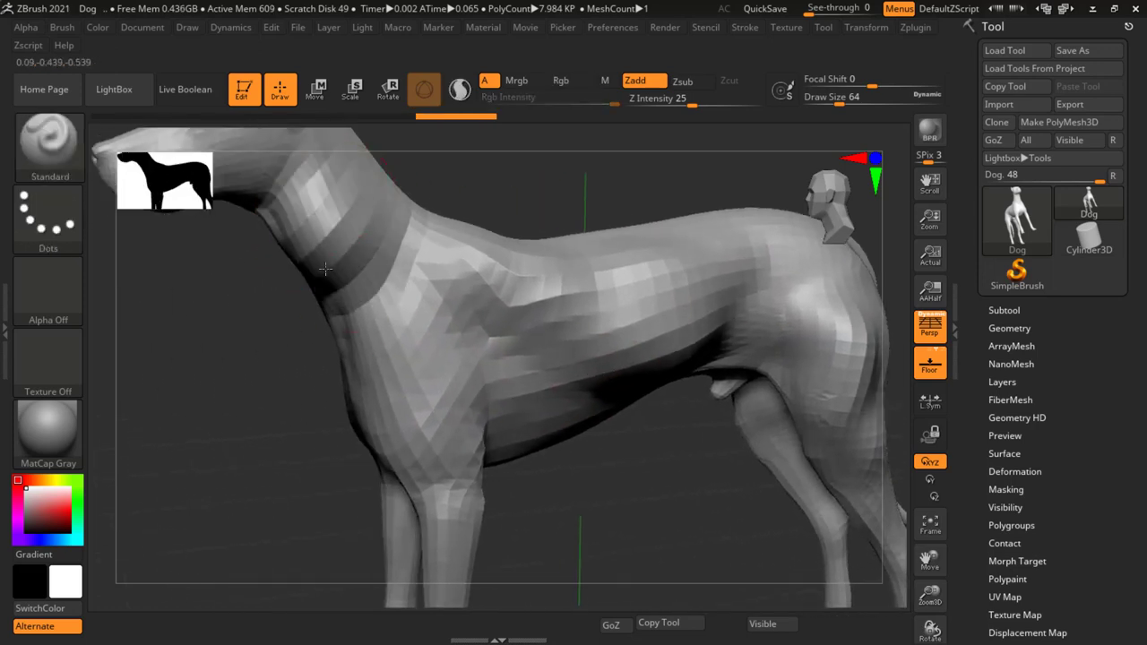
{"action": "mouse_move", "coordinate": [325, 268]}
{"action": "left_mouse_down"}
{"action": "mouse_move", "coordinate": [421, 376]}
{"action": "mouse_move", "coordinate": [430, 457]}
{"action": "left_mouse_up"}
{"action": "right_click_drag", "start_coordinate": [520, 368], "coordinate": [541, 237], "text": "alt"}
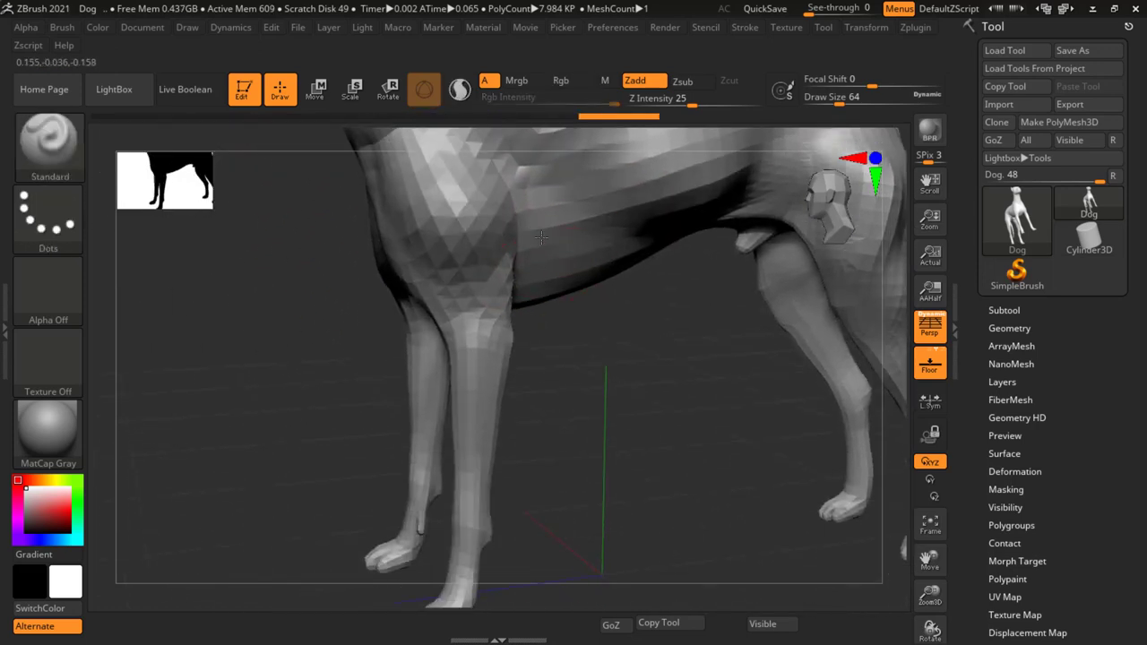
{"action": "left_click_drag", "start_coordinate": [541, 237], "coordinate": [573, 268]}
{"action": "left_click_drag", "start_coordinate": [482, 354], "coordinate": [484, 360]}
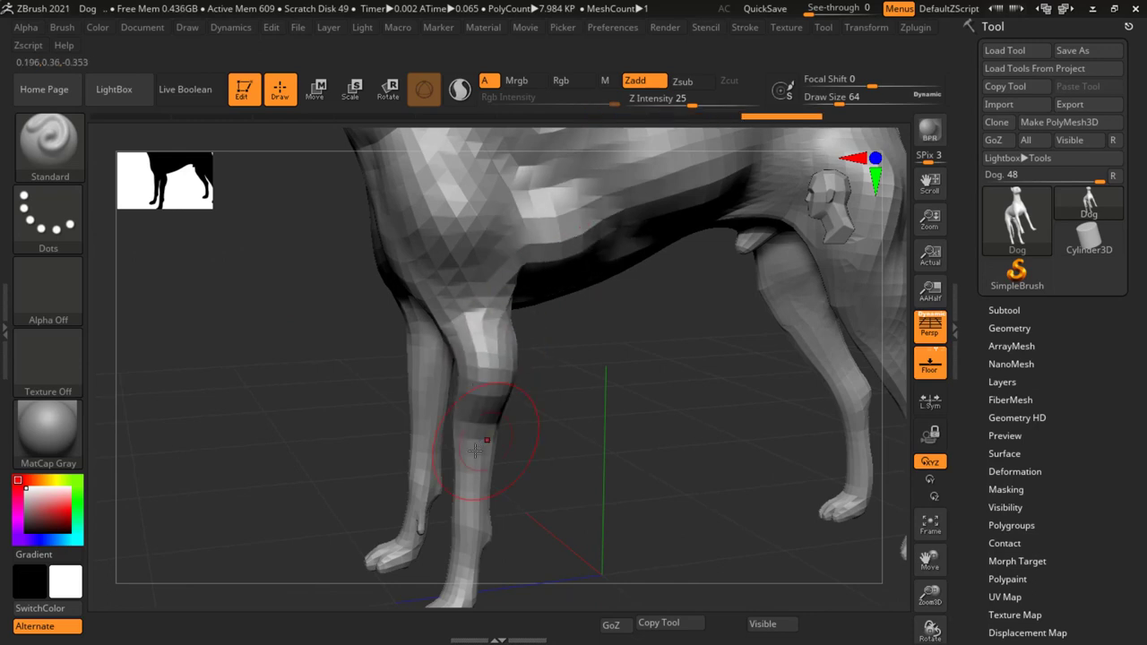
{"action": "left_click_drag", "start_coordinate": [475, 451], "coordinate": [484, 484]}
{"action": "right_click_drag", "start_coordinate": [525, 473], "coordinate": [499, 373]}
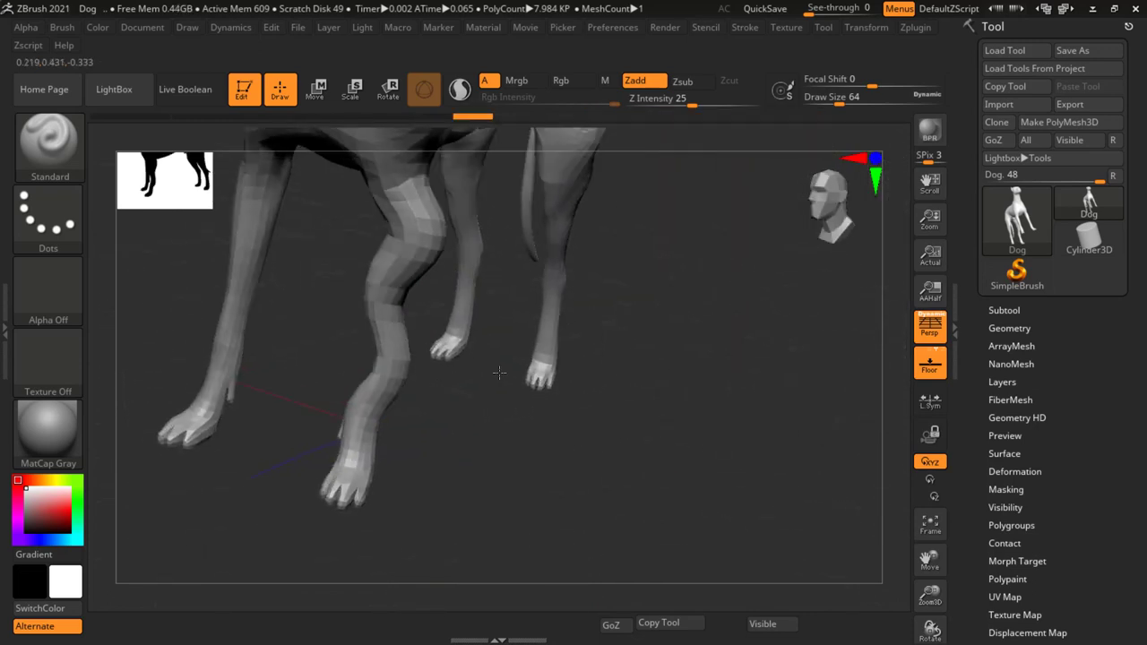
- From a view below the belly, sculpt the left foreleg and the chest
{"action": "left_click_drag", "start_coordinate": [499, 372], "coordinate": [468, 324]}
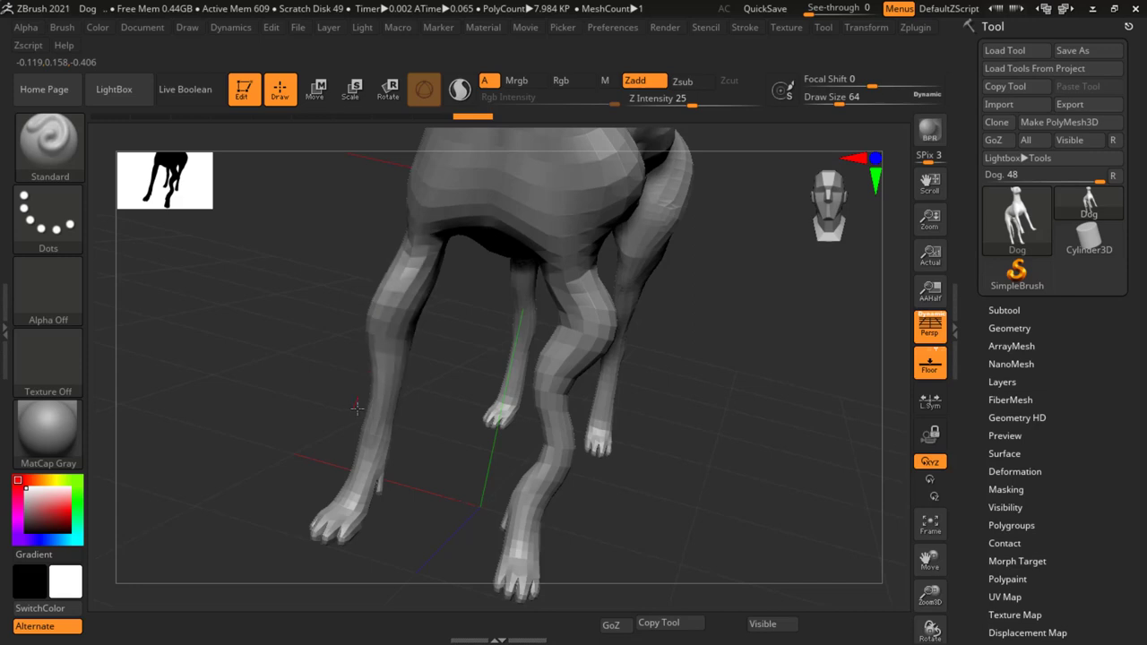
{"action": "left_click_drag", "start_coordinate": [356, 408], "coordinate": [345, 529]}
{"action": "right_click_drag", "start_coordinate": [345, 529], "coordinate": [534, 292]}
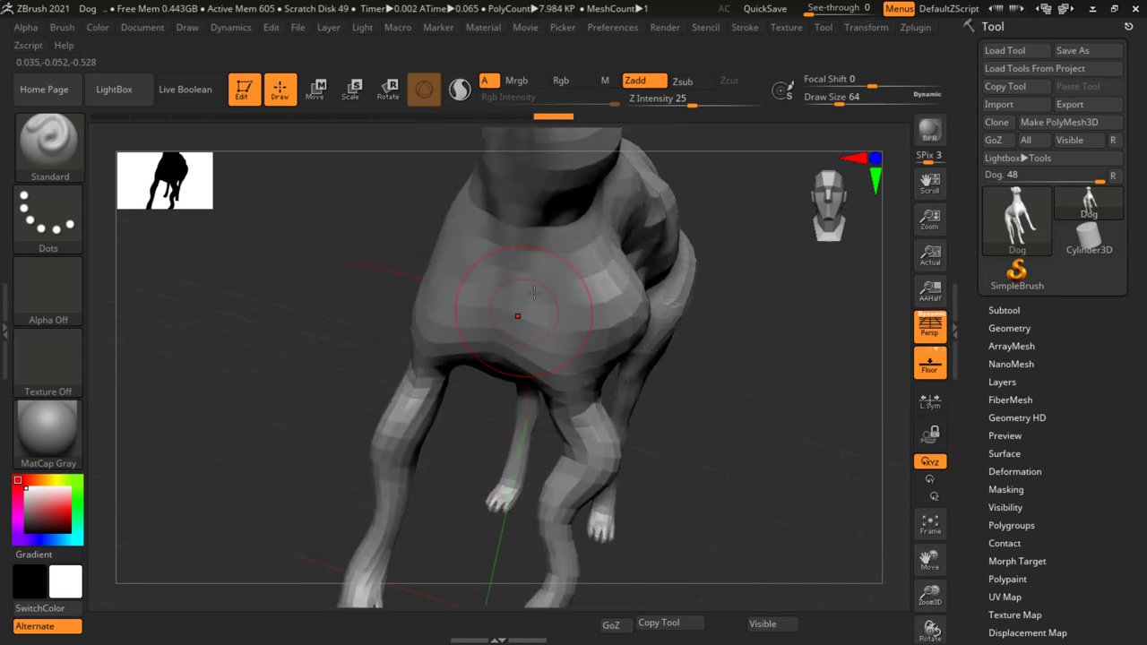
{"action": "left_click_drag", "start_coordinate": [535, 292], "coordinate": [524, 349]}
{"action": "mouse_move", "coordinate": [538, 350]}
{"action": "right_mouse_down"}
{"action": "mouse_move", "coordinate": [797, 309]}
{"action": "mouse_move", "coordinate": [666, 451]}
{"action": "mouse_move", "coordinate": [433, 398]}
{"action": "mouse_move", "coordinate": [333, 243]}
{"action": "mouse_move", "coordinate": [583, 358]}
{"action": "right_mouse_up"}
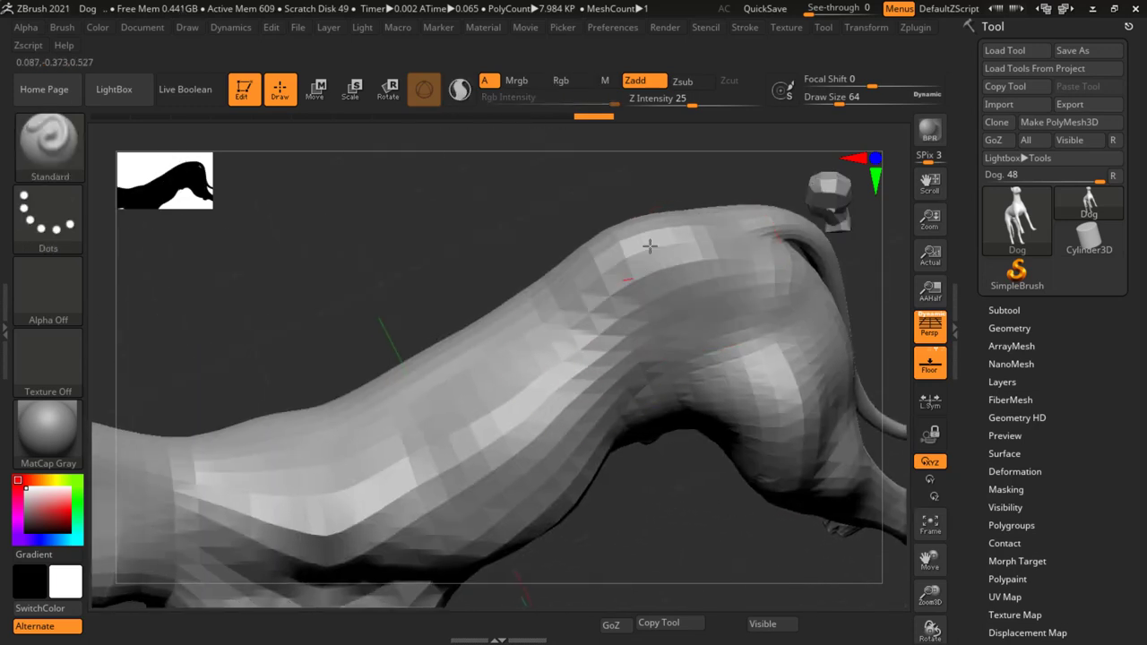
- Stroke down the dog's back, smooth the neck and shoulder bulge, then frame the whole dog
{"action": "left_click_drag", "start_coordinate": [649, 246], "coordinate": [368, 459]}
{"action": "mouse_move", "coordinate": [456, 350]}
{"action": "right_mouse_down"}
{"action": "mouse_move", "coordinate": [421, 398]}
{"action": "mouse_move", "coordinate": [769, 257]}
{"action": "mouse_move", "coordinate": [507, 389]}
{"action": "right_mouse_up"}
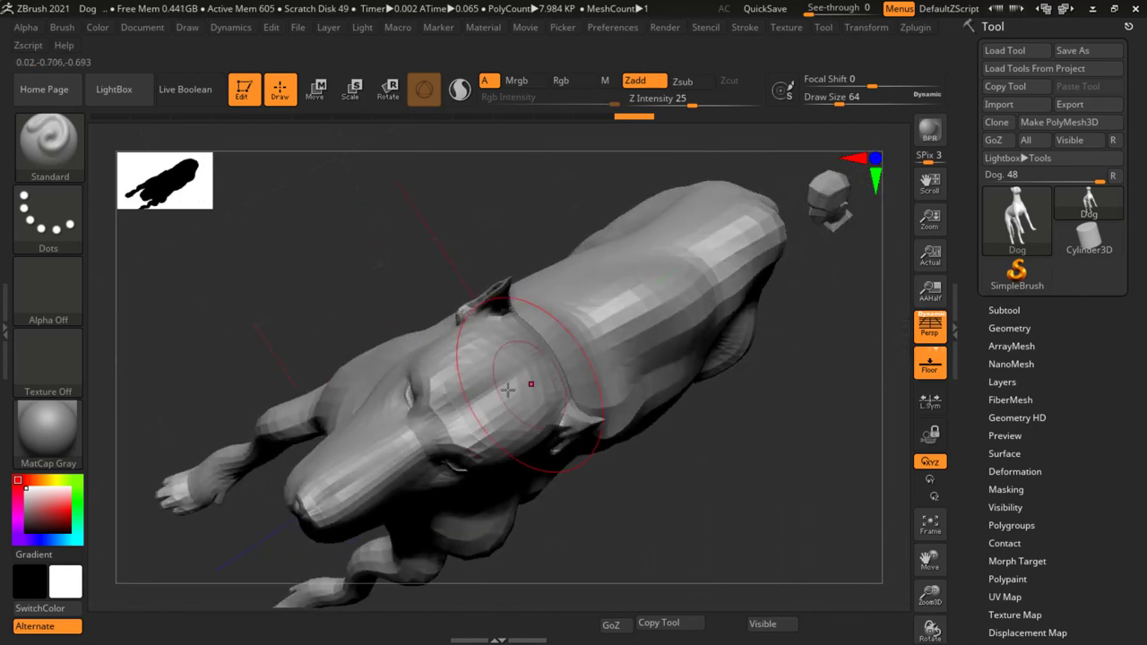
{"action": "left_click_drag", "start_coordinate": [508, 389], "coordinate": [457, 403], "text": "shift"}
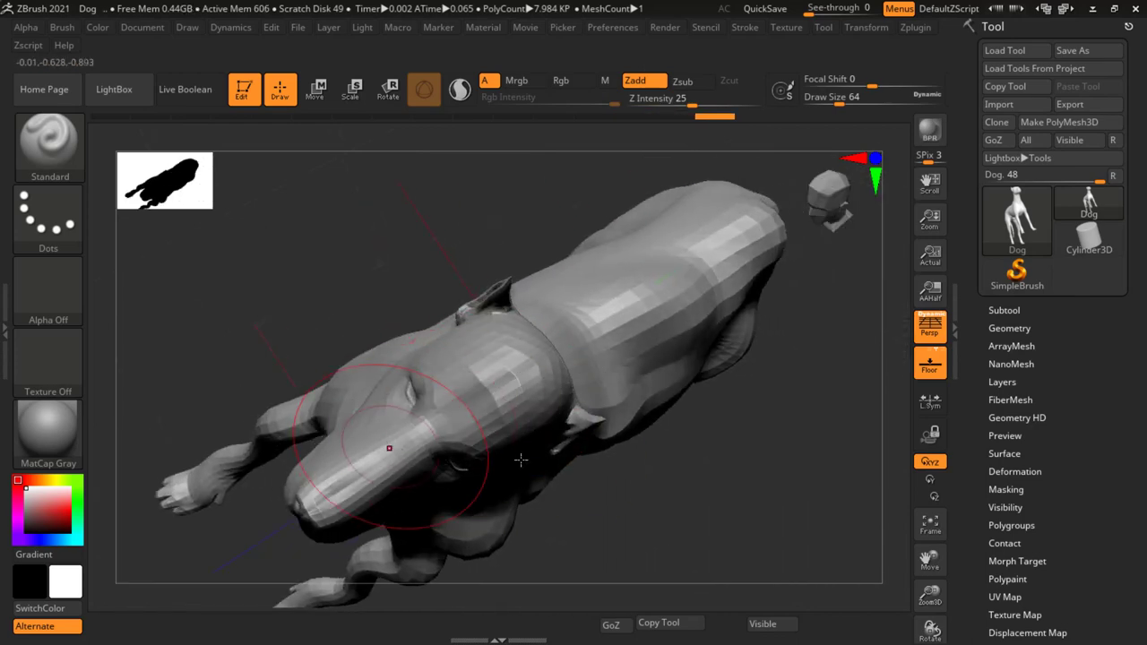
{"action": "mouse_move", "coordinate": [521, 460]}
{"action": "right_mouse_down"}
{"action": "mouse_move", "coordinate": [622, 377]}
{"action": "mouse_move", "coordinate": [691, 480]}
{"action": "mouse_move", "coordinate": [554, 387]}
{"action": "right_mouse_up"}
{"action": "key", "text": "f"}
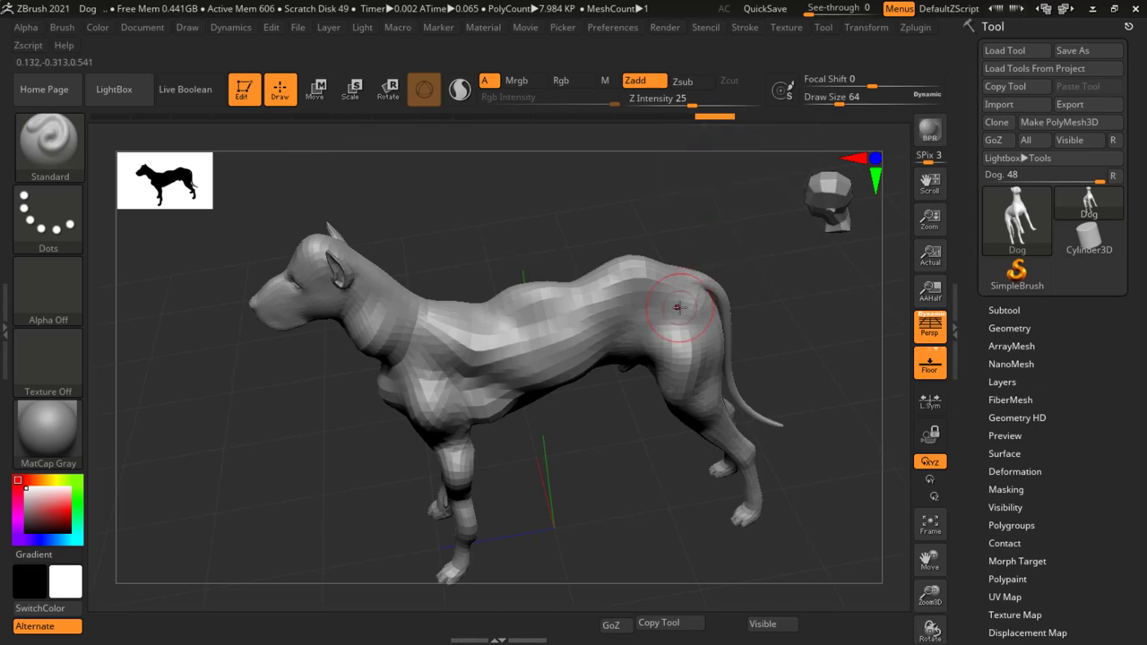
- Raise a bump on the back and reshape the flank, head, neck, chest and hind leg
{"action": "left_click_drag", "start_coordinate": [675, 301], "coordinate": [666, 311]}
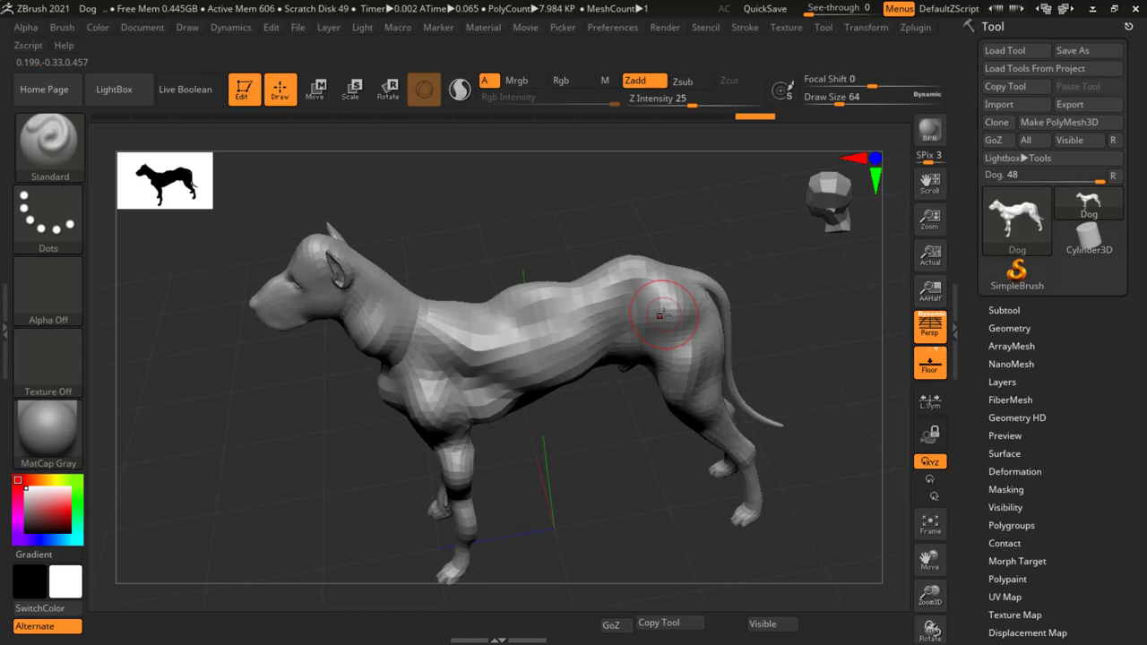
{"action": "left_click_drag", "start_coordinate": [638, 324], "coordinate": [466, 345]}
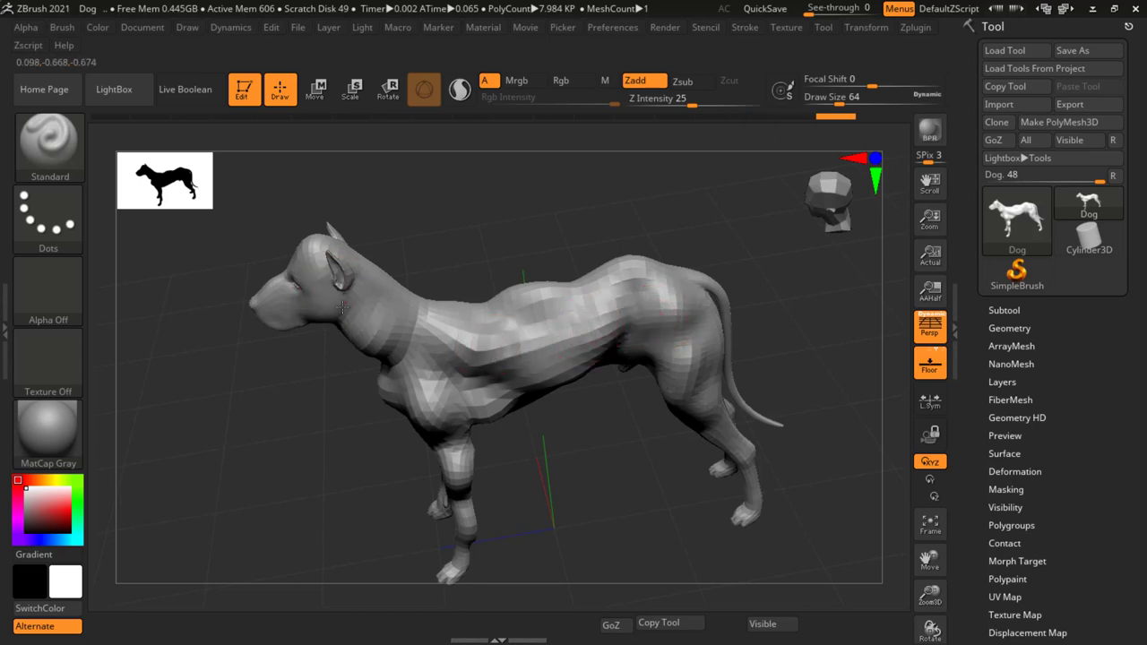
{"action": "left_click_drag", "start_coordinate": [276, 310], "coordinate": [491, 341]}
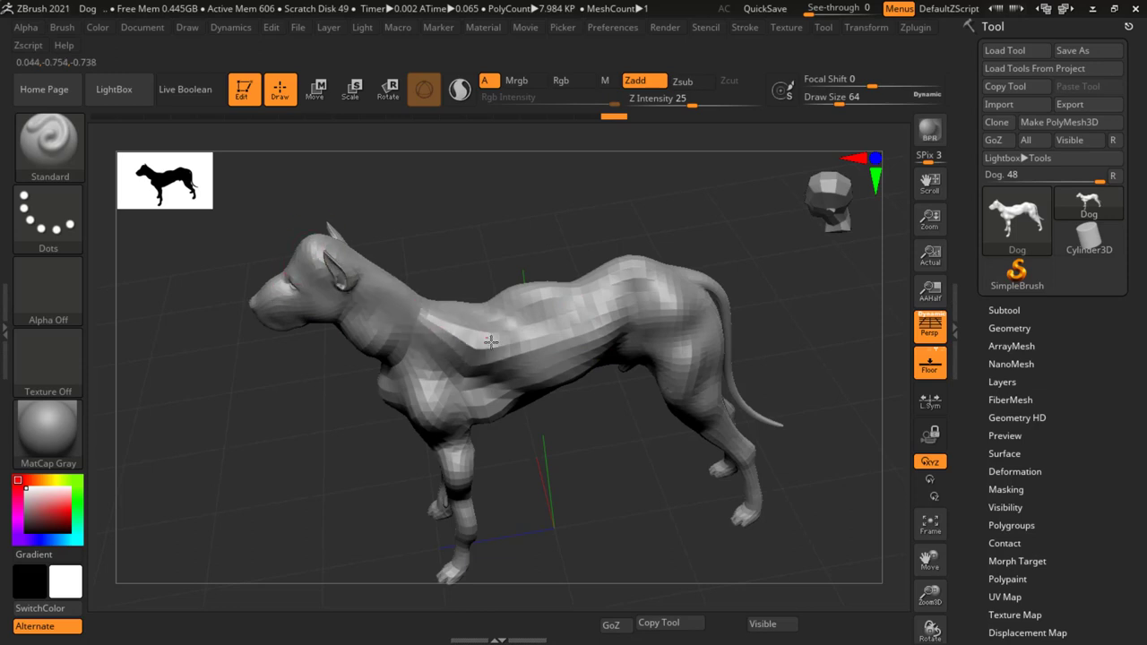
{"action": "left_click_drag", "start_coordinate": [443, 409], "coordinate": [489, 390]}
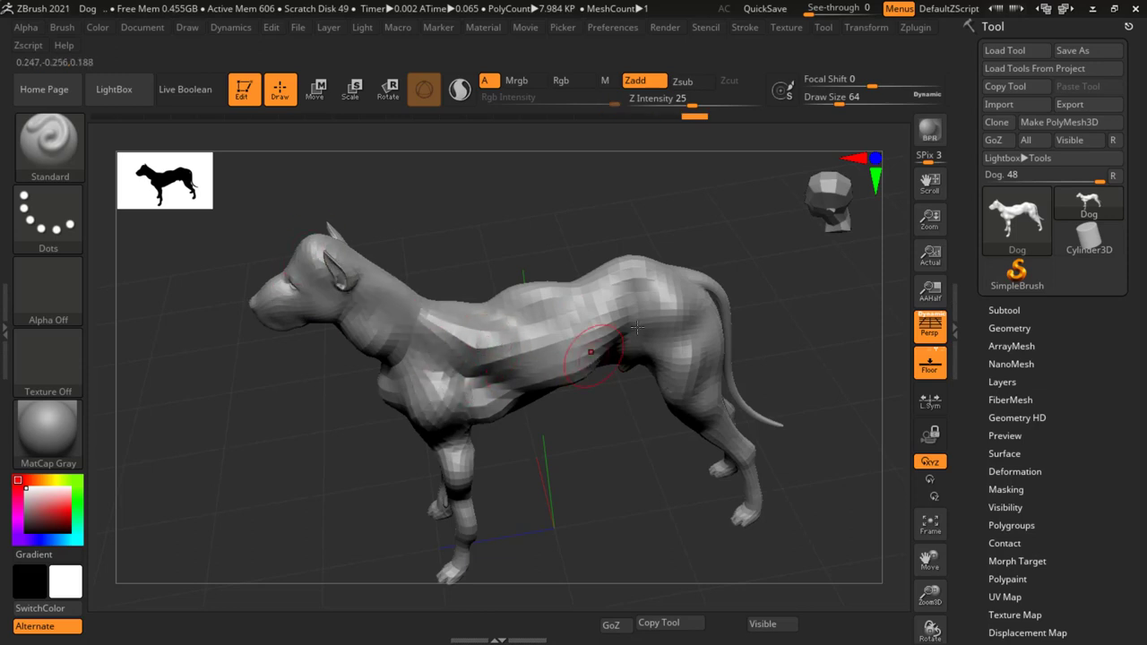
{"action": "left_click_drag", "start_coordinate": [636, 328], "coordinate": [714, 409]}
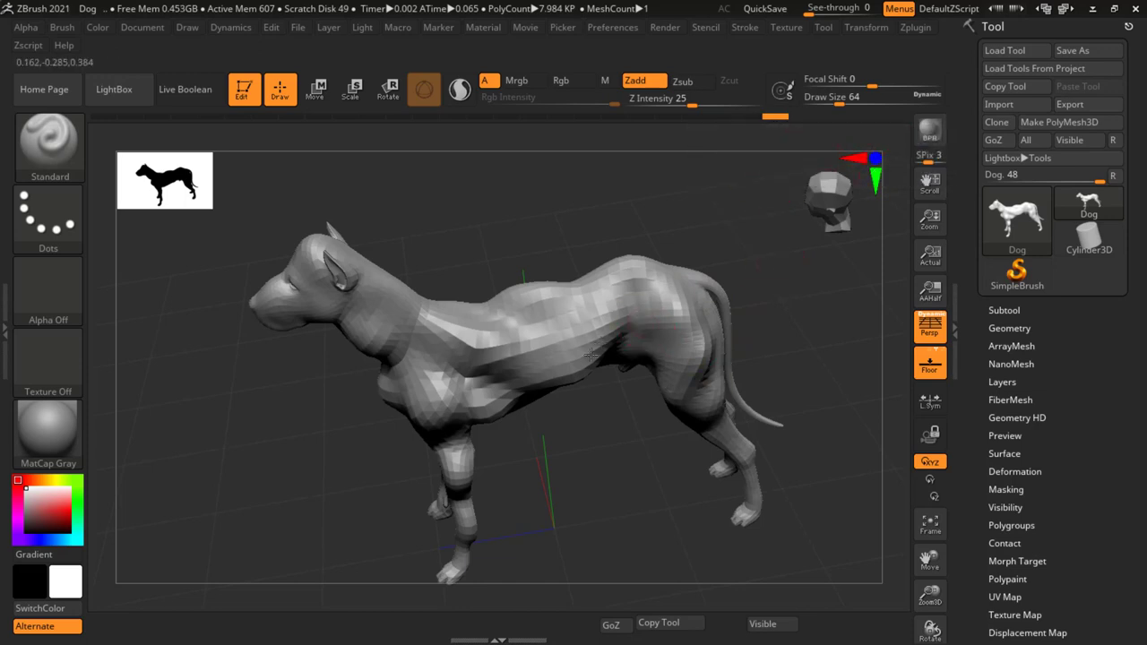
- Carve a groove along the back and shoulder, then recenter the dog side-on
{"action": "mouse_move", "coordinate": [678, 243]}
{"action": "right_mouse_down"}
{"action": "mouse_move", "coordinate": [627, 299]}
{"action": "mouse_move", "coordinate": [628, 269]}
{"action": "right_mouse_up"}
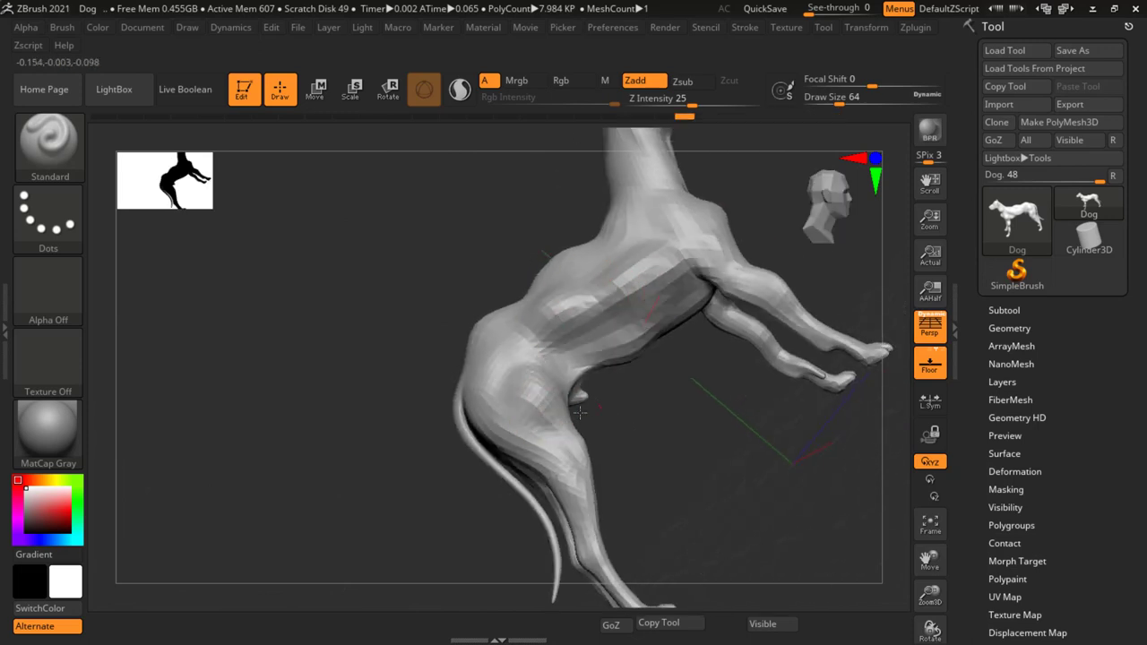
{"action": "left_click_drag", "start_coordinate": [530, 336], "coordinate": [691, 300]}
{"action": "left_click_drag", "start_coordinate": [619, 269], "coordinate": [719, 218]}
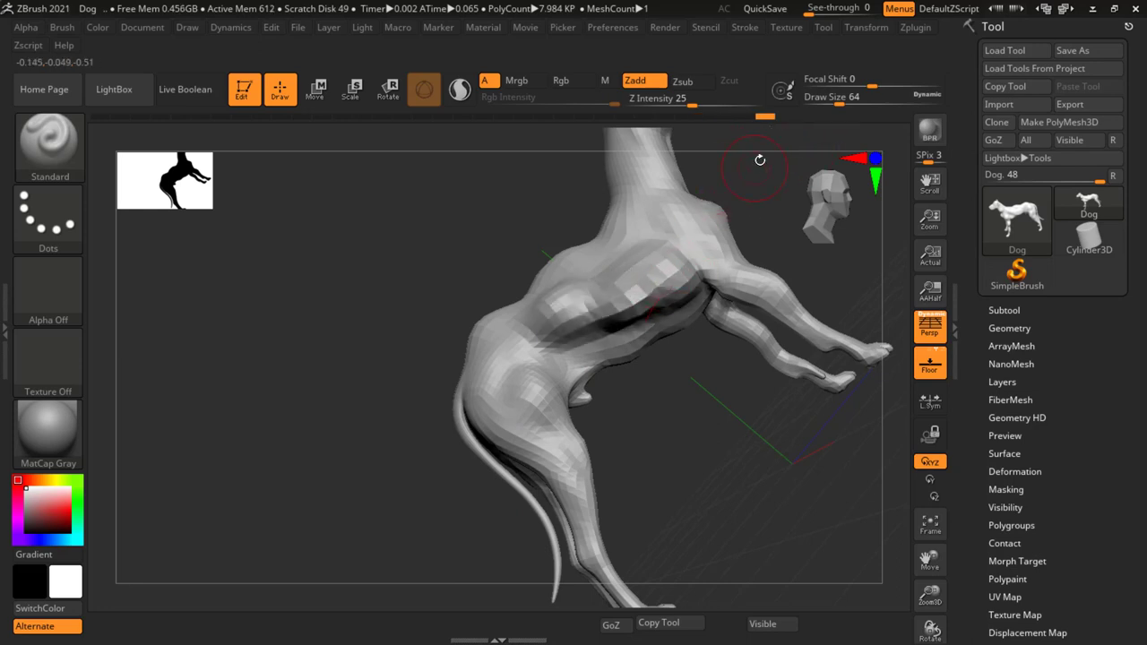
{"action": "right_click_drag", "start_coordinate": [507, 360], "coordinate": [649, 368]}
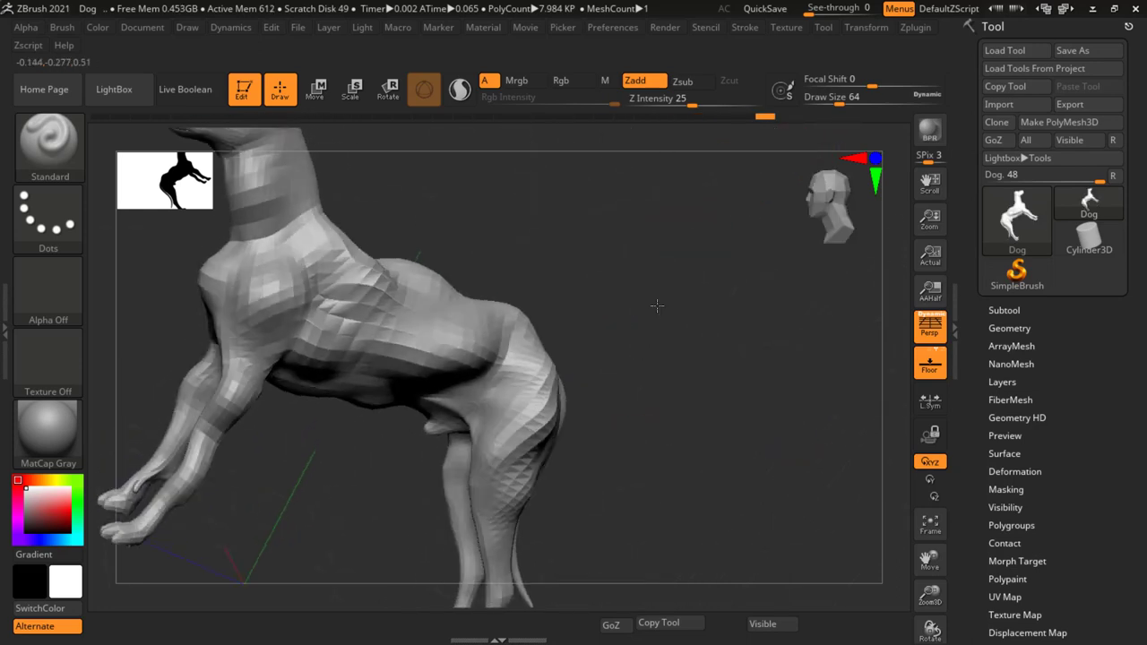
{"action": "right_click_drag", "start_coordinate": [742, 376], "coordinate": [627, 358], "text": "ctrl"}
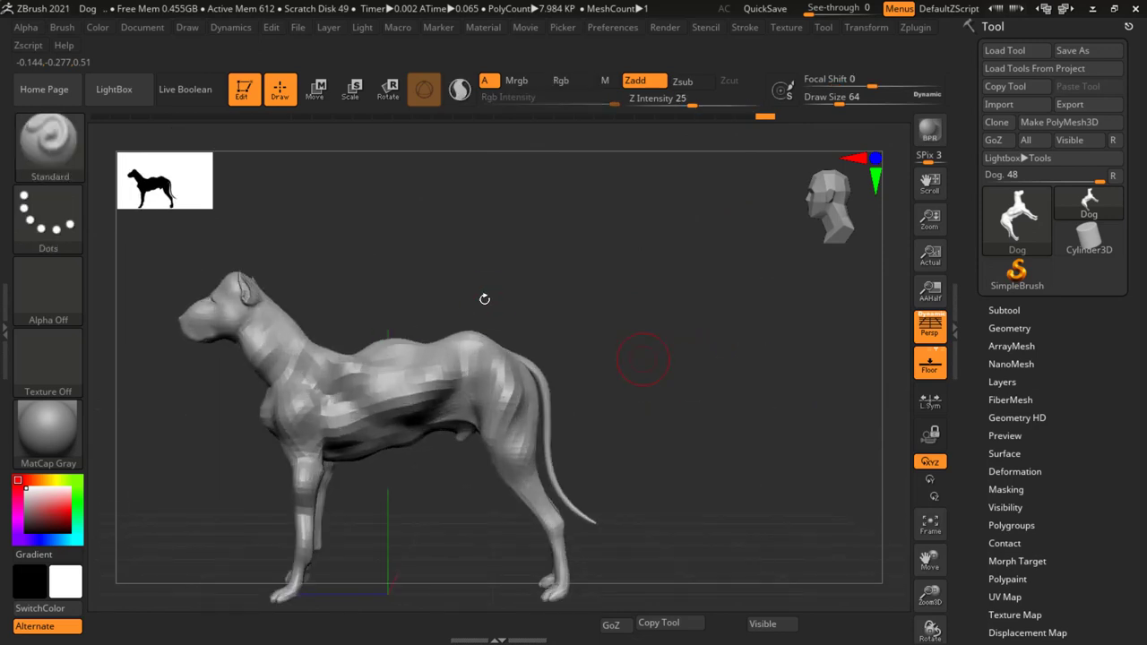
{"action": "mouse_move", "coordinate": [525, 269]}
{"action": "right_mouse_down", "text": "alt"}
{"action": "mouse_move", "coordinate": [605, 256]}
{"action": "mouse_move", "coordinate": [701, 298]}
{"action": "right_mouse_up", "text": "alt"}
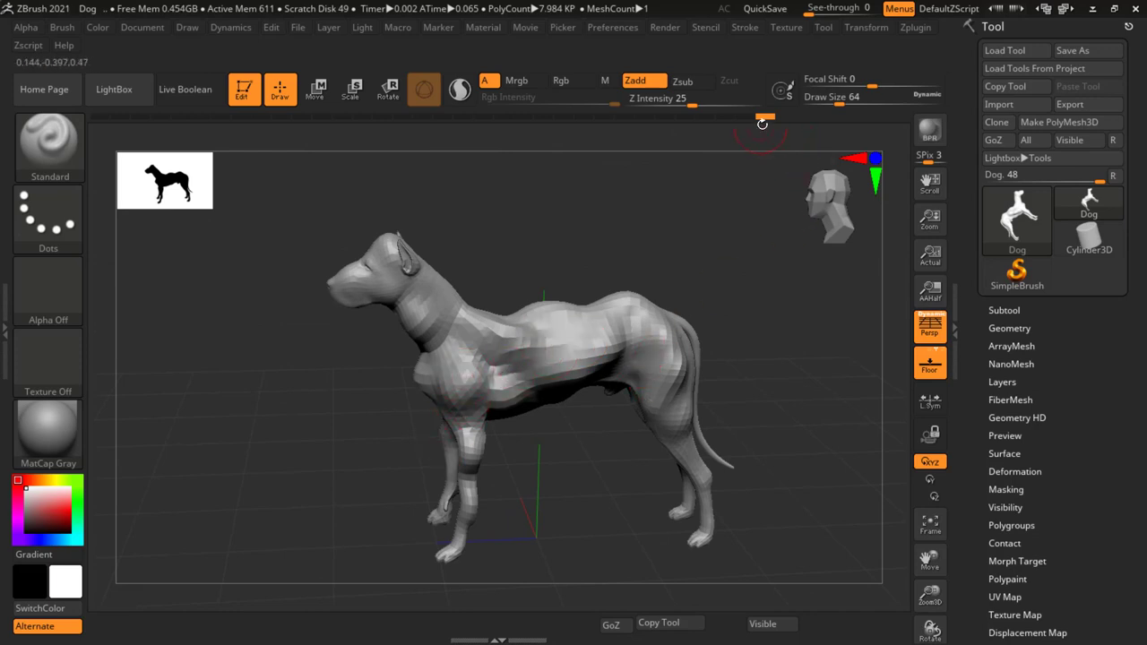
{"action": "mouse_move", "coordinate": [764, 117]}
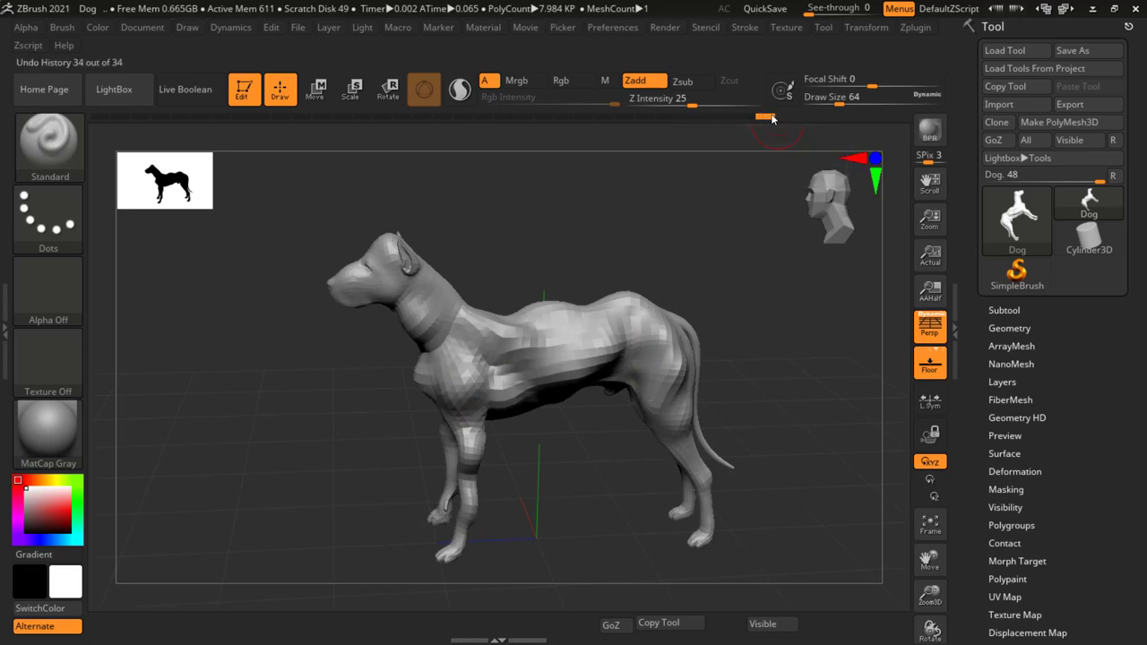
- Scrub the Undo History back to before the neck collar and inspect the dog
{"action": "left_click_drag", "start_coordinate": [772, 118], "coordinate": [122, 119]}
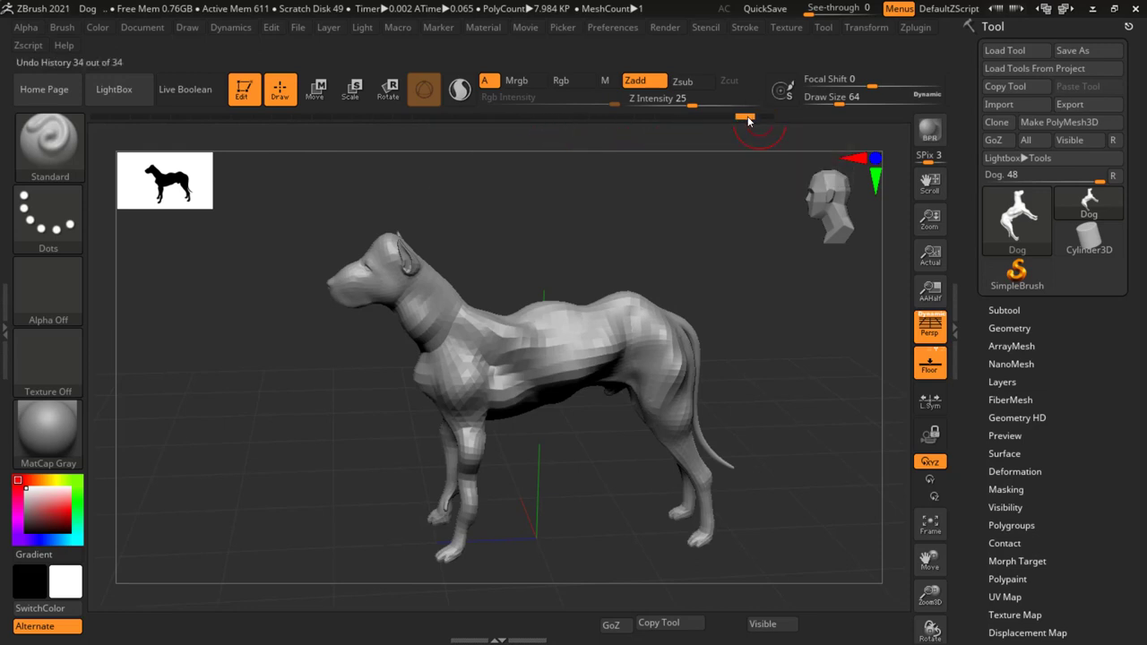
{"action": "left_click_drag", "start_coordinate": [623, 117], "coordinate": [325, 117]}
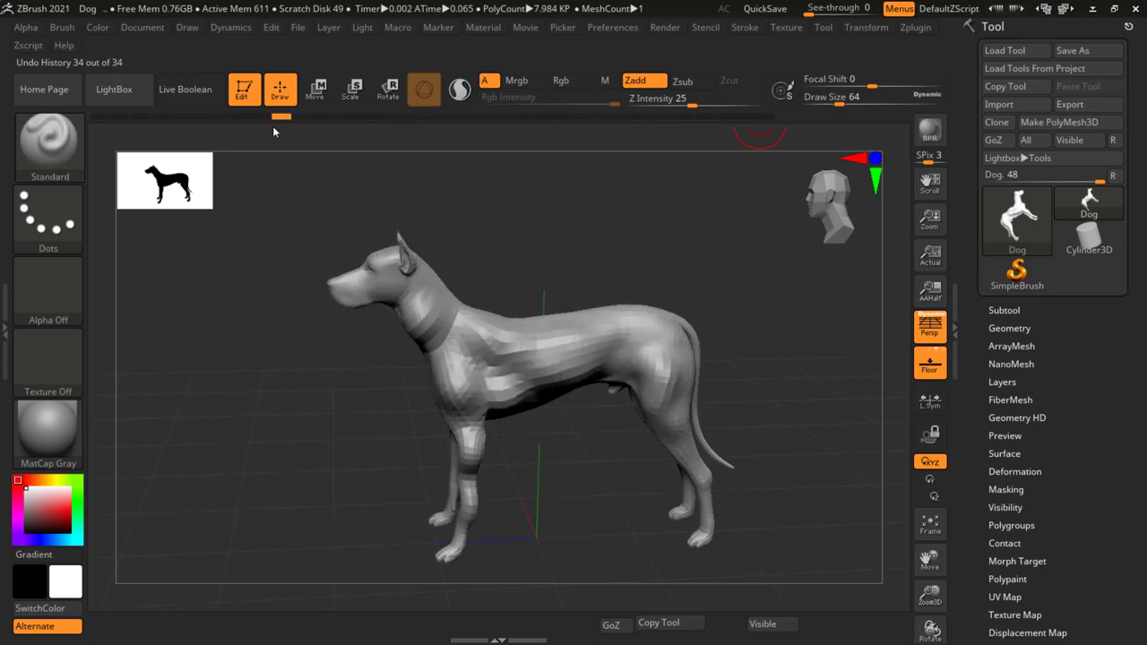
{"action": "left_click_drag", "start_coordinate": [250, 128], "coordinate": [86, 133]}
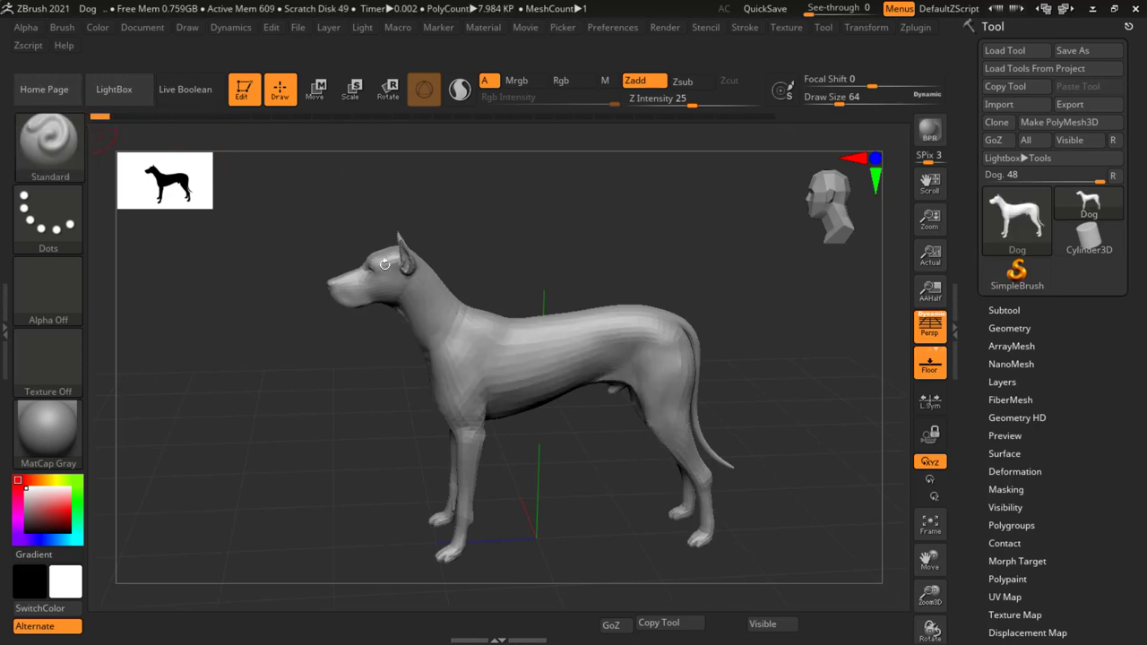
{"action": "mouse_move", "coordinate": [541, 262]}
{"action": "left_mouse_down"}
{"action": "mouse_move", "coordinate": [622, 284]}
{"action": "mouse_move", "coordinate": [517, 238]}
{"action": "left_mouse_up"}
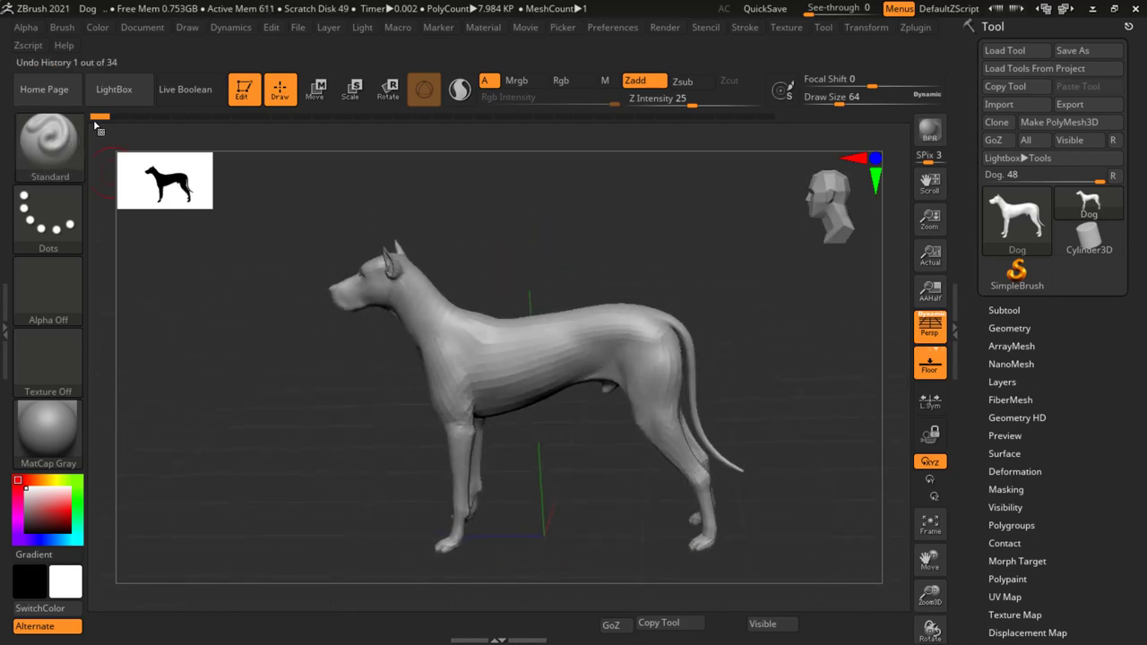
- Replay the sculpting history from the first state forward to the latest states
{"action": "left_click", "coordinate": [140, 118]}
{"action": "left_click_drag", "start_coordinate": [140, 117], "coordinate": [282, 117]}
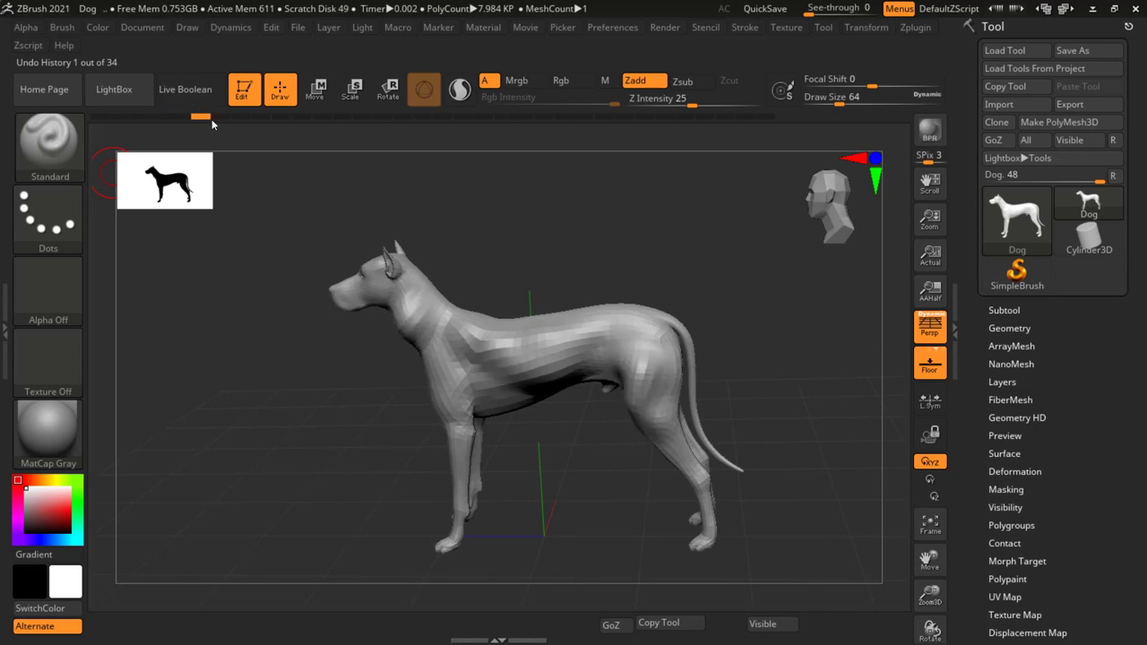
{"action": "left_click_drag", "start_coordinate": [216, 136], "coordinate": [698, 162]}
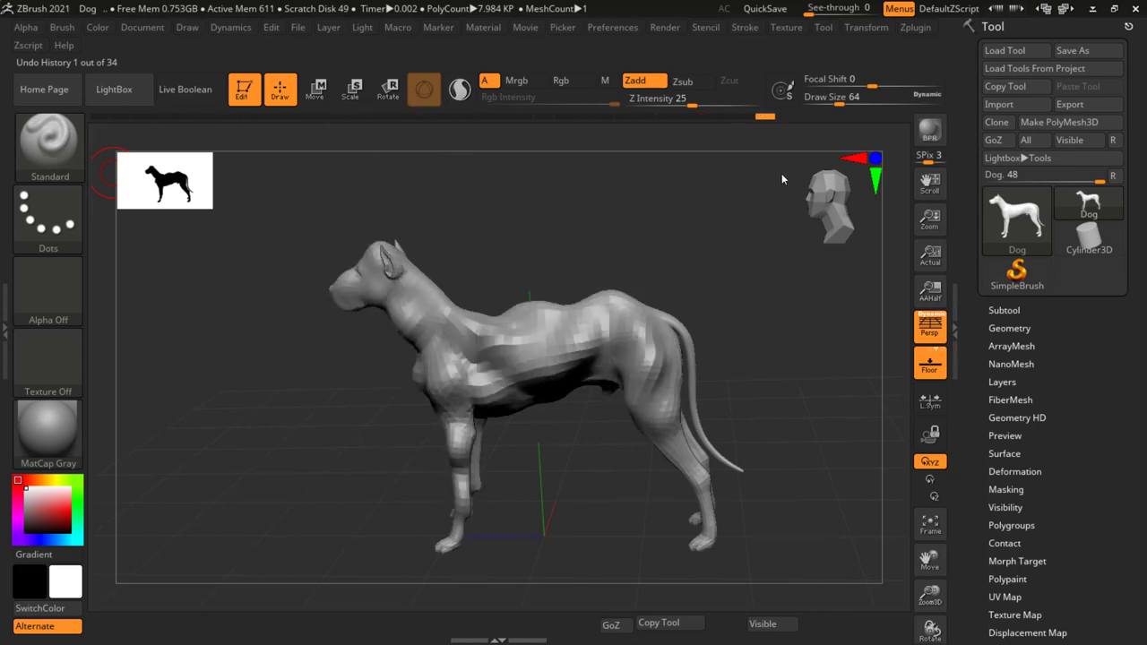
{"action": "left_click_drag", "start_coordinate": [782, 173], "coordinate": [769, 183]}
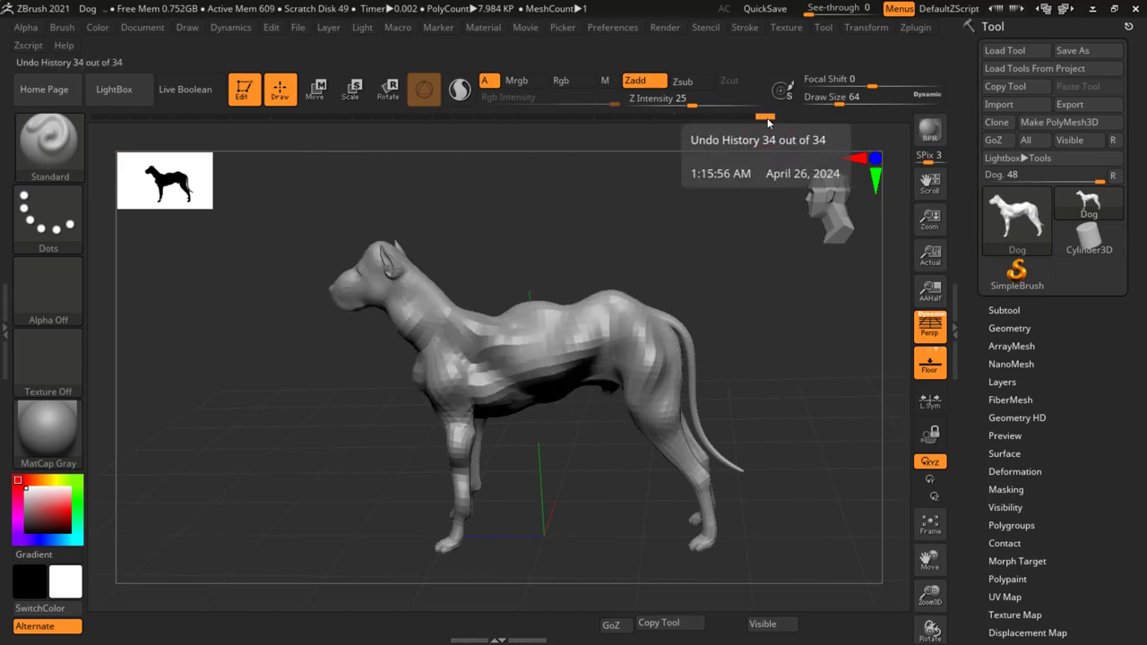
- Rewind to an early, smoother history state and orbit the dog back to a side view
{"action": "mouse_move", "coordinate": [765, 117]}
{"action": "left_mouse_down"}
{"action": "mouse_move", "coordinate": [140, 117]}
{"action": "mouse_move", "coordinate": [808, 174]}
{"action": "left_mouse_up"}
{"action": "mouse_move", "coordinate": [644, 117]}
{"action": "left_mouse_down"}
{"action": "mouse_move", "coordinate": [82, 150]}
{"action": "mouse_move", "coordinate": [772, 167]}
{"action": "left_mouse_up"}
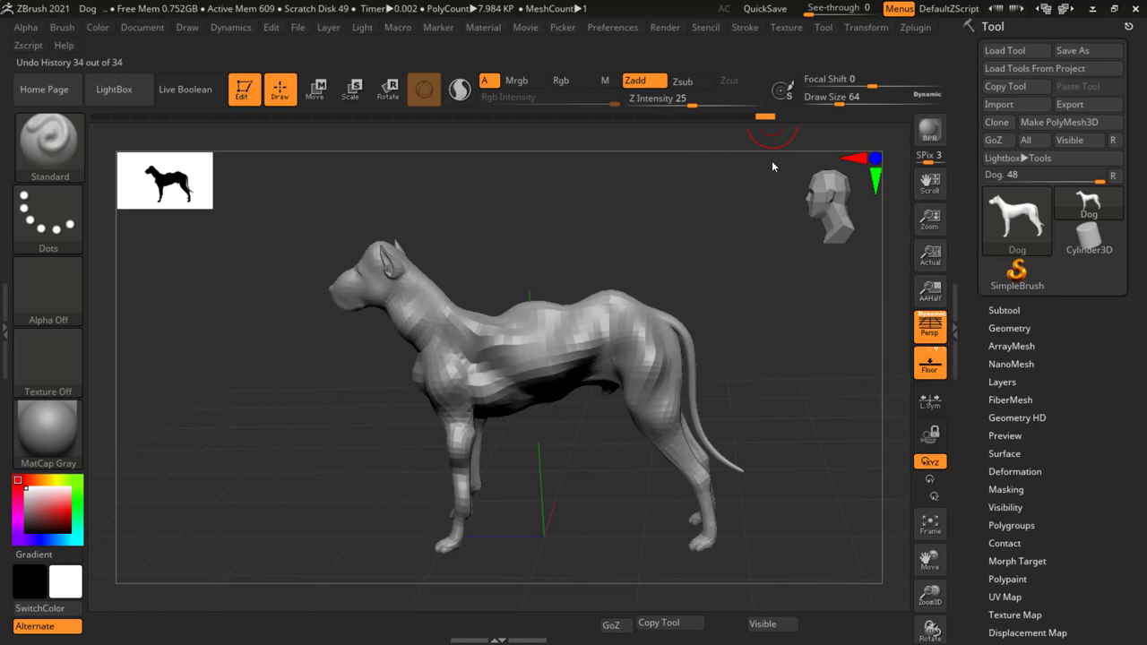
{"action": "mouse_move", "coordinate": [693, 209]}
{"action": "left_mouse_down"}
{"action": "mouse_move", "coordinate": [697, 300]}
{"action": "mouse_move", "coordinate": [709, 249]}
{"action": "left_mouse_up"}
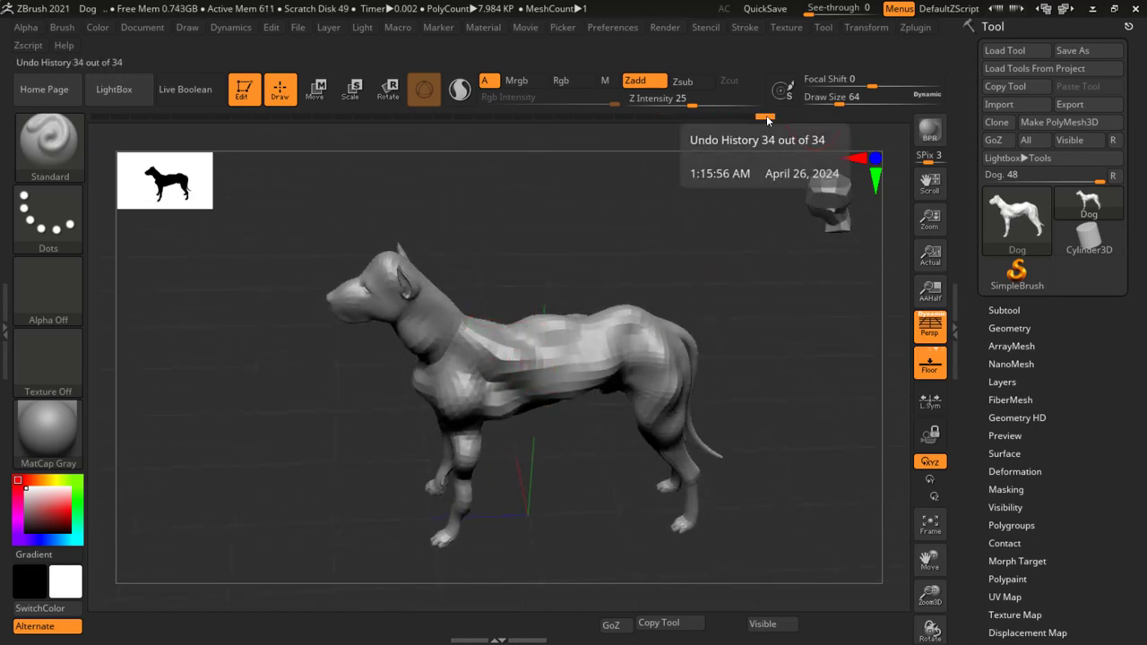
{"action": "left_click_drag", "start_coordinate": [766, 116], "coordinate": [227, 156]}
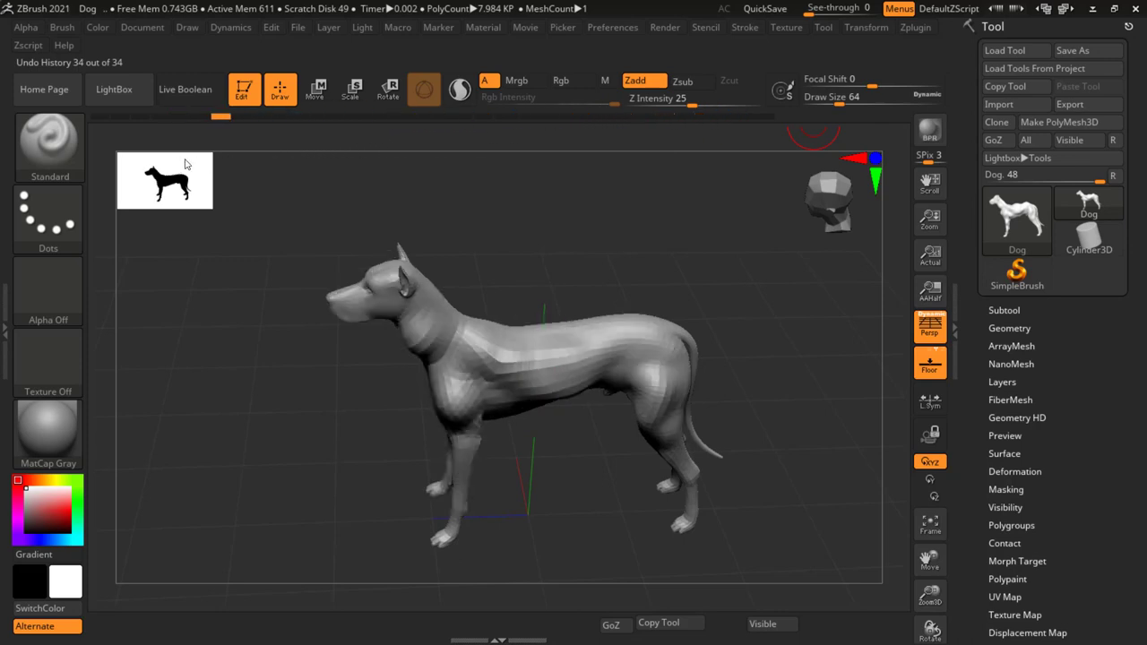
{"action": "left_click_drag", "start_coordinate": [422, 340], "coordinate": [457, 403]}
{"action": "mouse_move", "coordinate": [712, 331]}
{"action": "left_mouse_down"}
{"action": "mouse_move", "coordinate": [737, 337]}
{"action": "mouse_move", "coordinate": [709, 328]}
{"action": "left_mouse_up"}
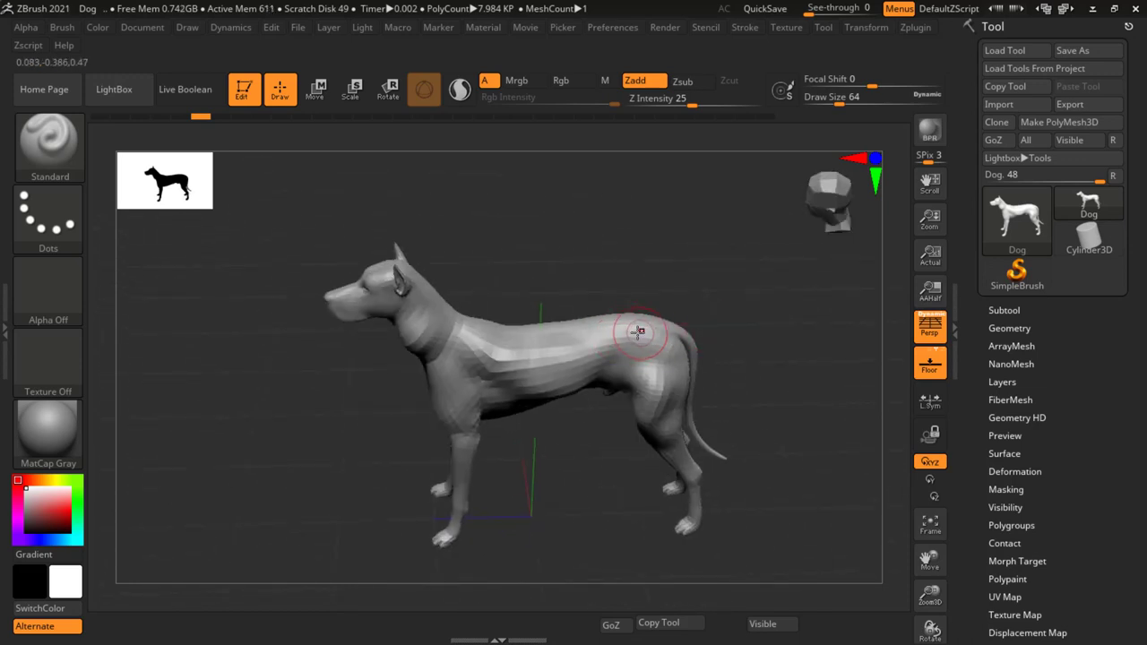
- Sculpt a stroke on the dog's back from the earlier state, triggering the 29-entry discard warning
{"action": "left_click_drag", "start_coordinate": [610, 335], "coordinate": [598, 331]}
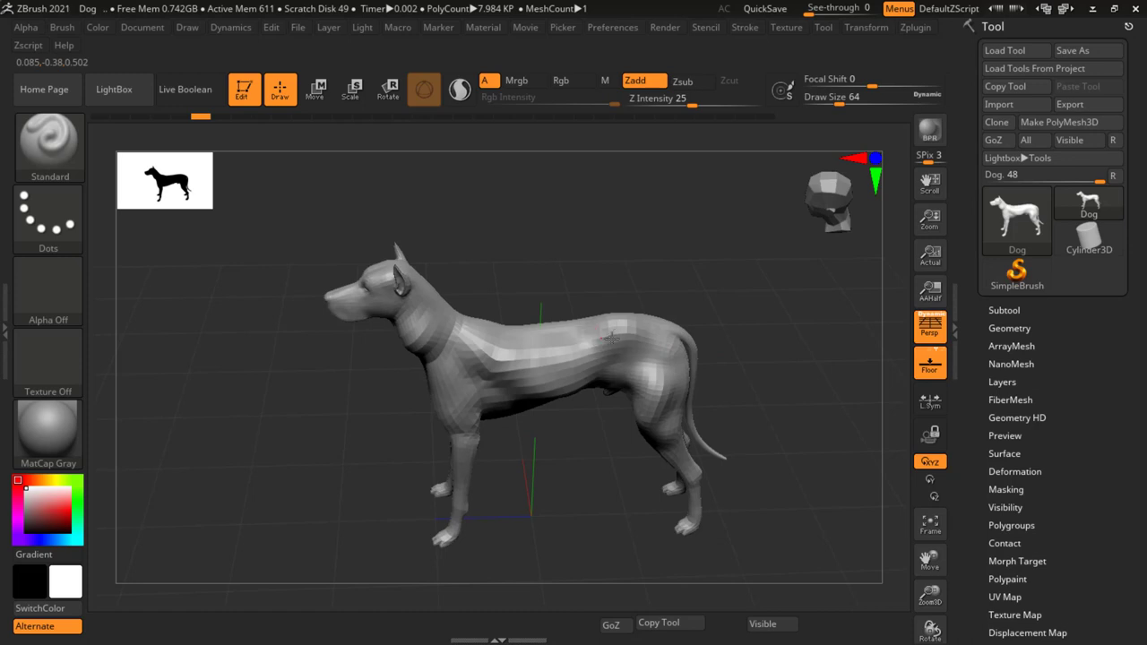
{"action": "left_click", "coordinate": [621, 328]}
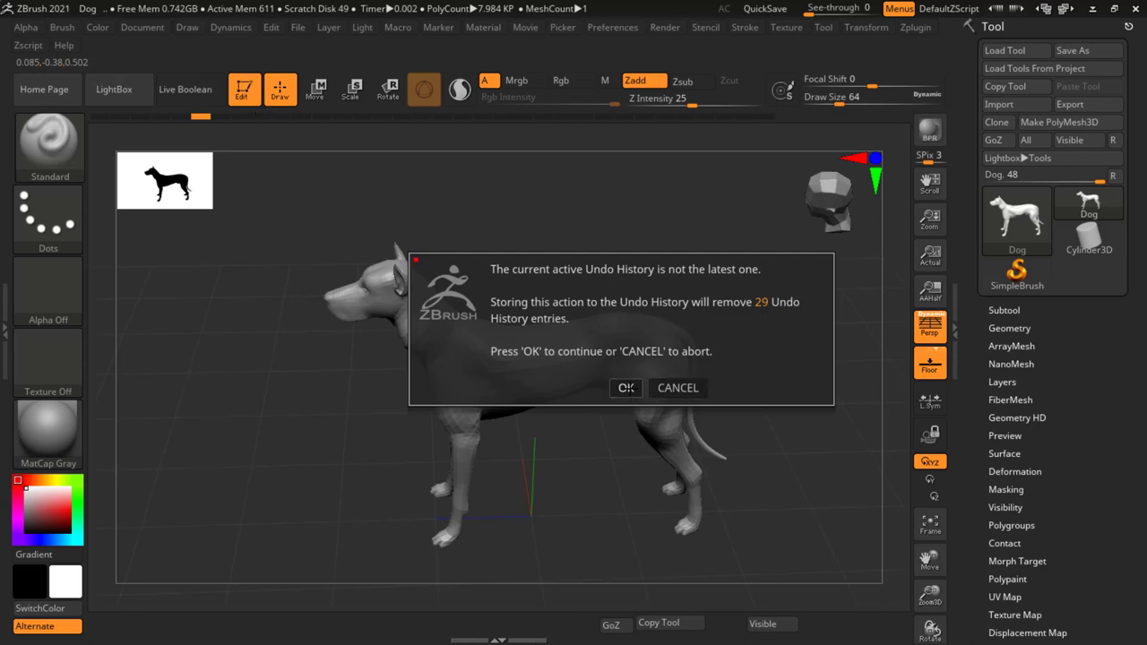
- Confirm discarding the later history, scrub the undo slider back, and expand Tool > Subtool
{"action": "left_click", "coordinate": [626, 387]}
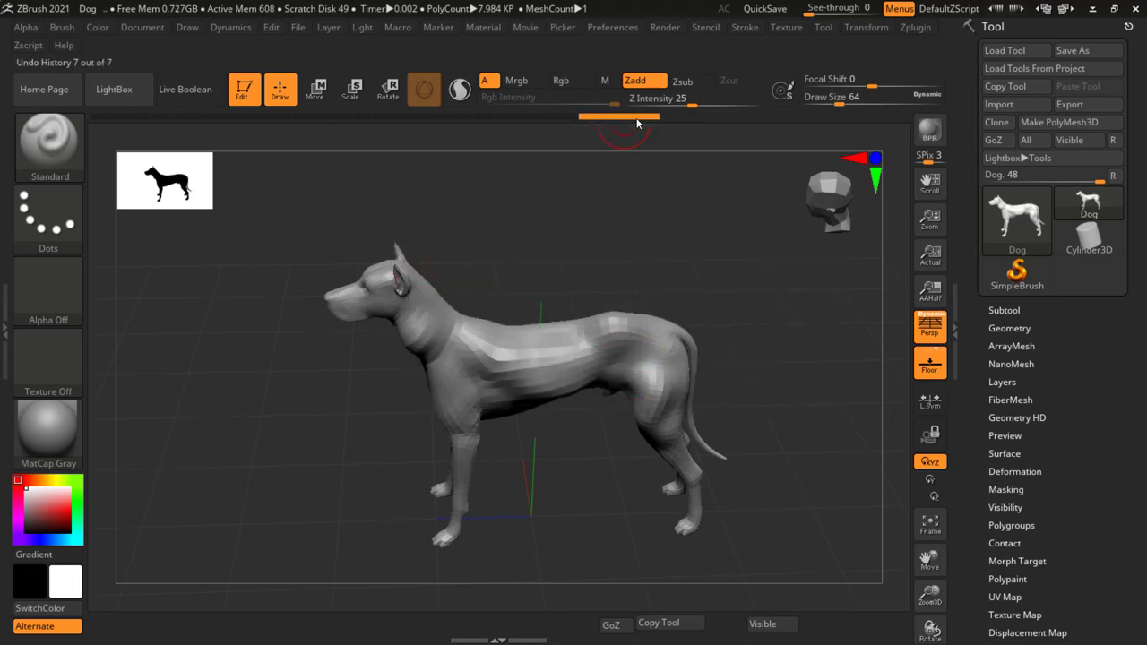
{"action": "left_click_drag", "start_coordinate": [623, 119], "coordinate": [99, 119]}
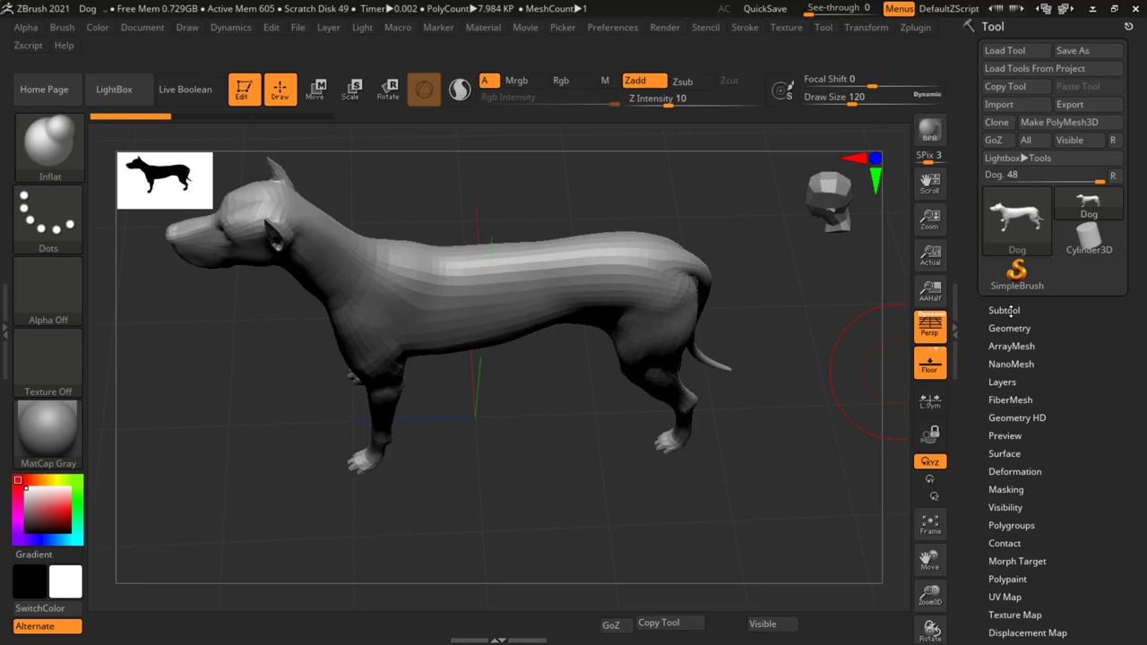
{"action": "left_click", "coordinate": [1010, 310]}
{"action": "left_click_drag", "start_coordinate": [1138, 358], "coordinate": [1140, 310]}
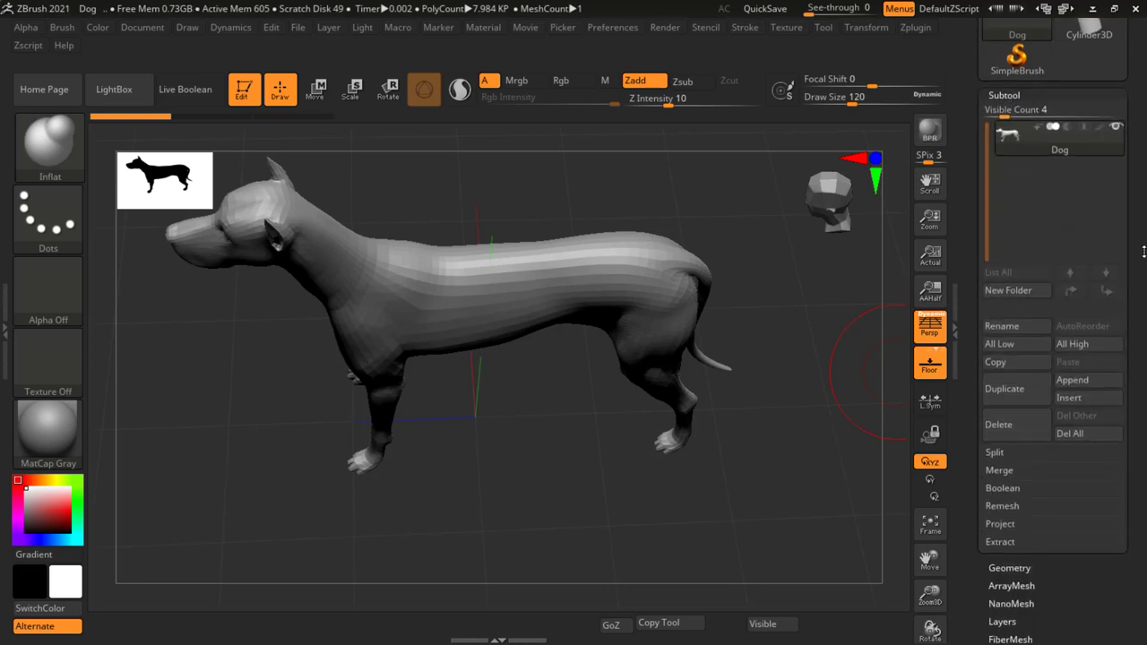
- Append a Sphere3D subtool, select PM3D_Sphere3D1, and bring up its transpose gizmo
{"action": "left_click", "coordinate": [1087, 330]}
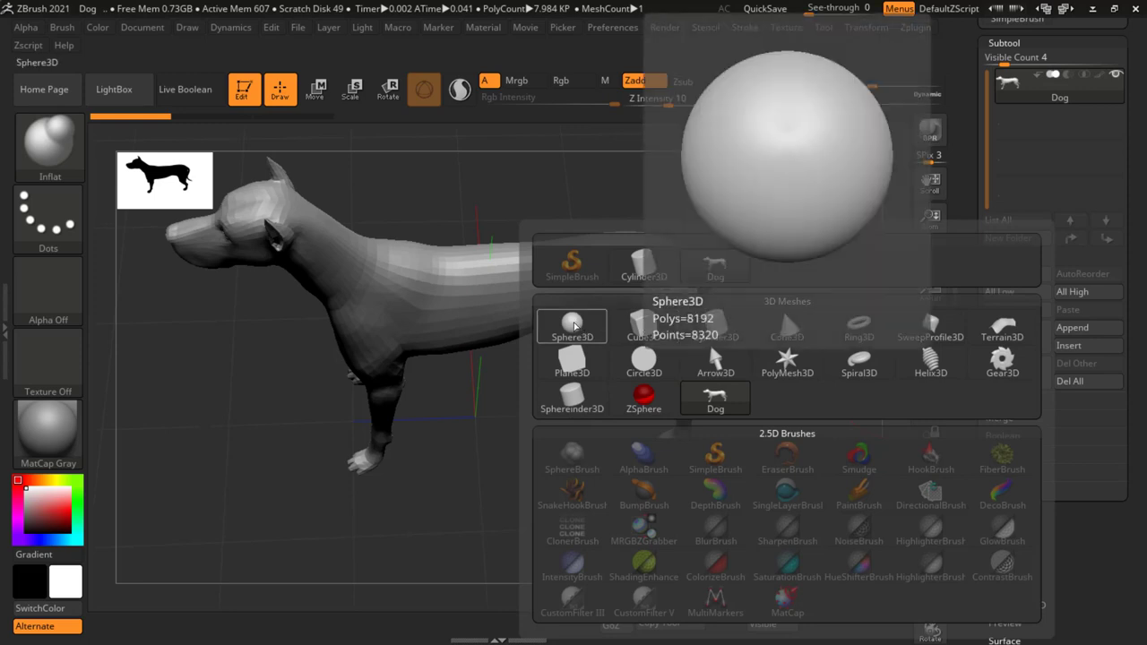
{"action": "left_click", "coordinate": [575, 326]}
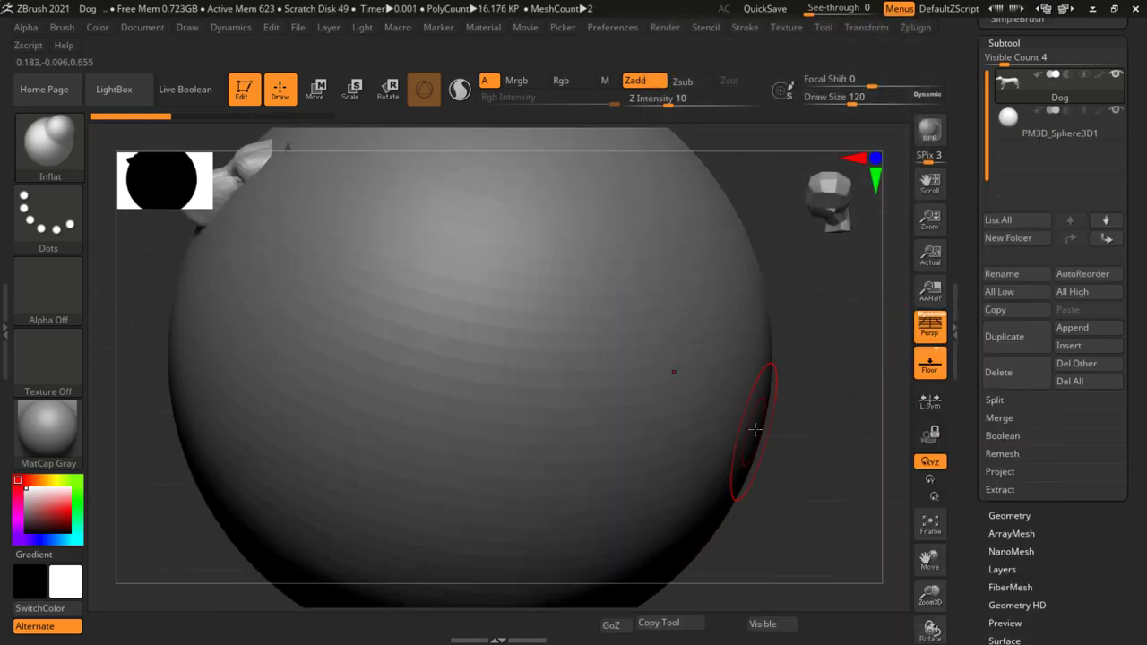
{"action": "right_click_drag", "start_coordinate": [747, 488], "coordinate": [634, 388], "text": "ctrl"}
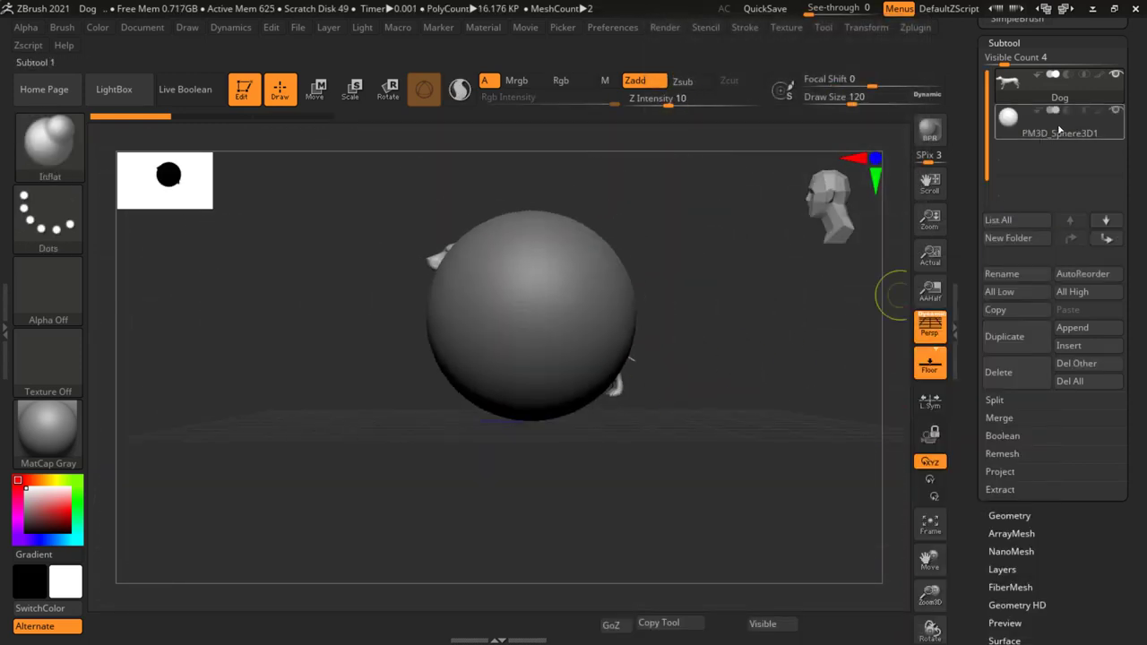
{"action": "left_click", "coordinate": [570, 348], "text": "alt"}
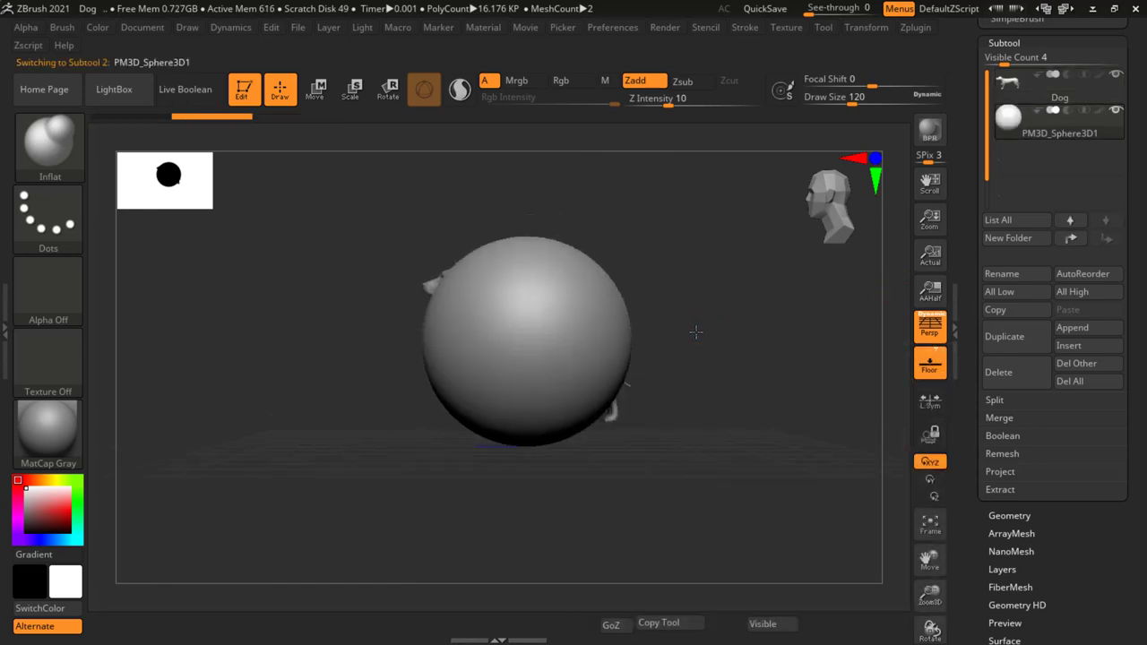
{"action": "left_click_drag", "start_coordinate": [702, 300], "coordinate": [687, 374], "text": "alt"}
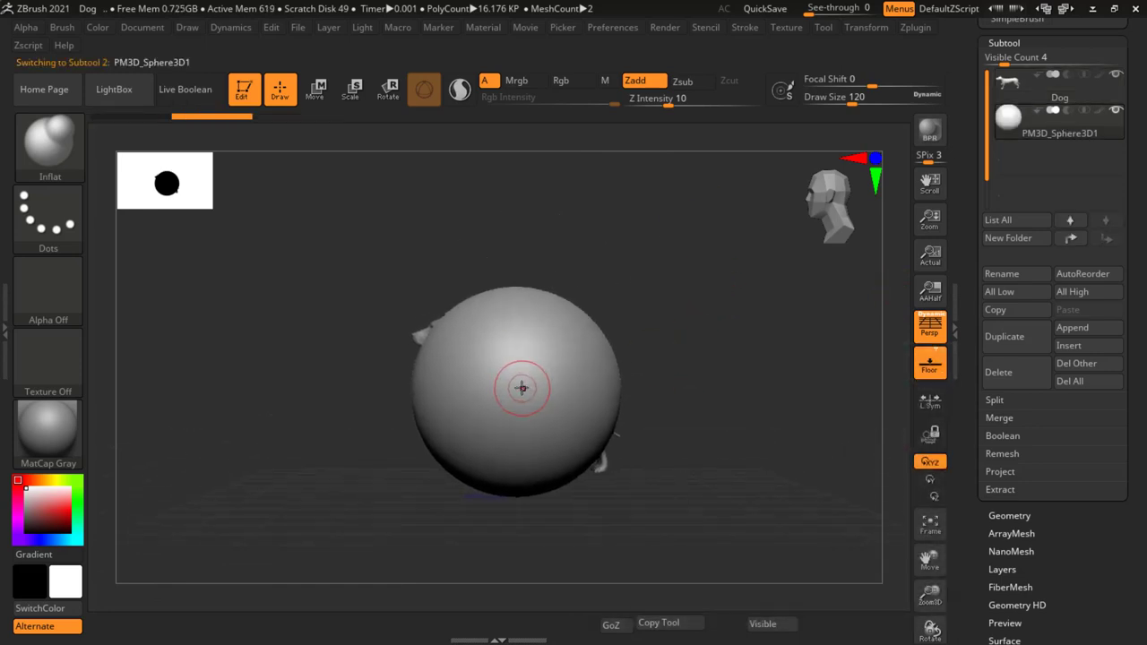
{"action": "key", "text": "r"}
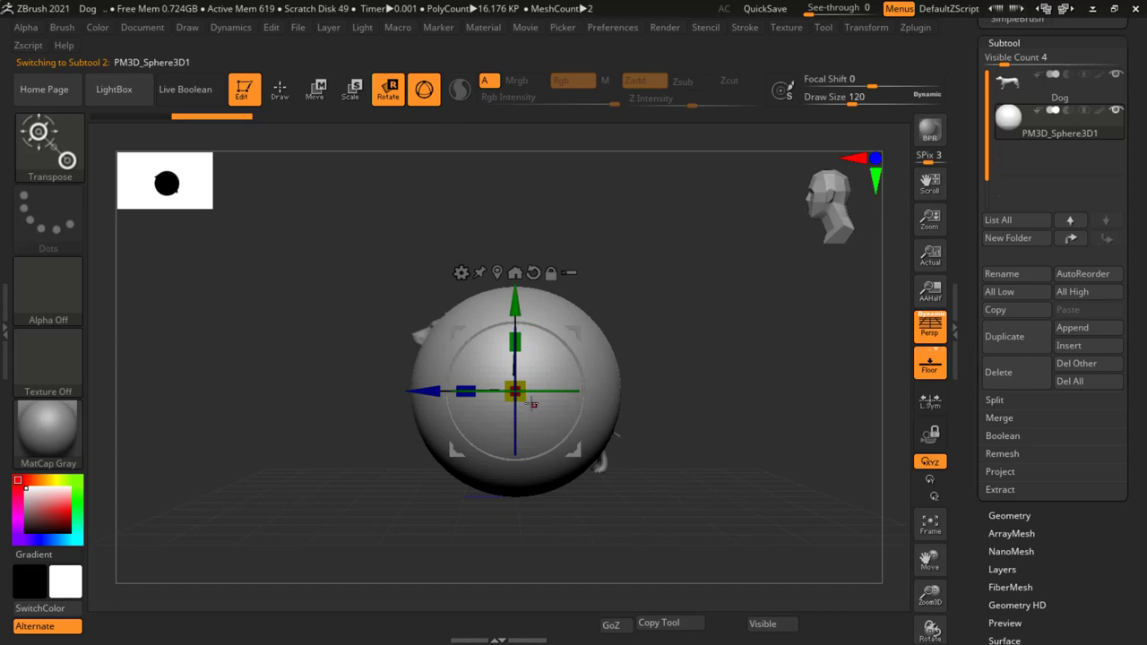
- Scale the sphere down and move it up, back and onto the dog's rear torso
{"action": "left_click_drag", "start_coordinate": [515, 392], "coordinate": [504, 401]}
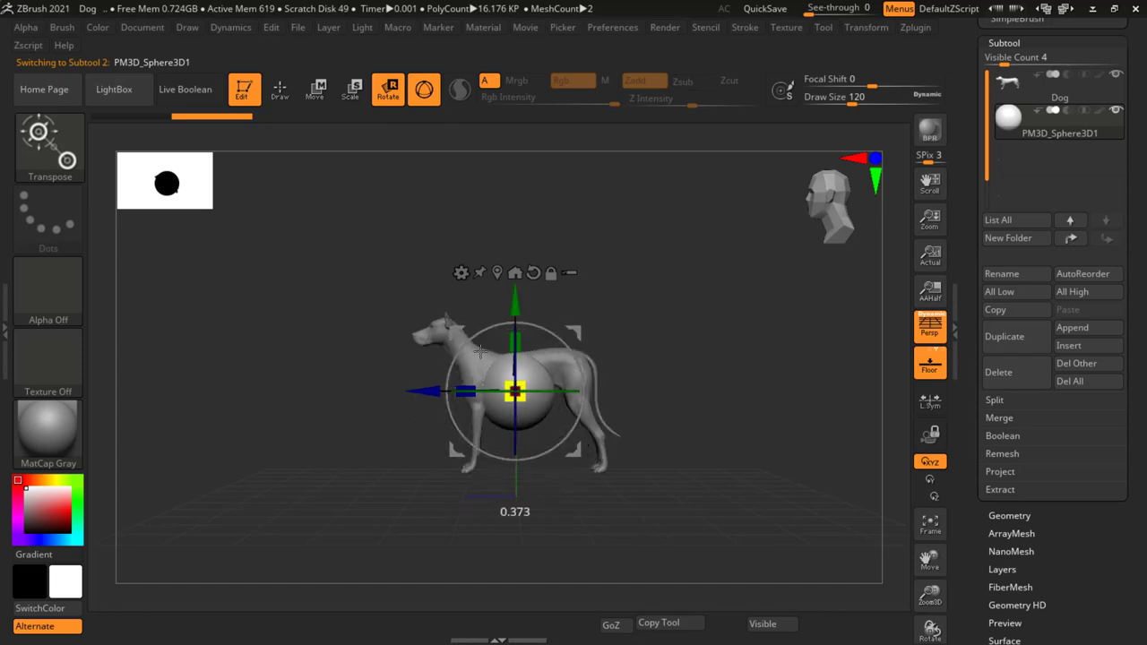
{"action": "left_click_drag", "start_coordinate": [517, 308], "coordinate": [530, 266]}
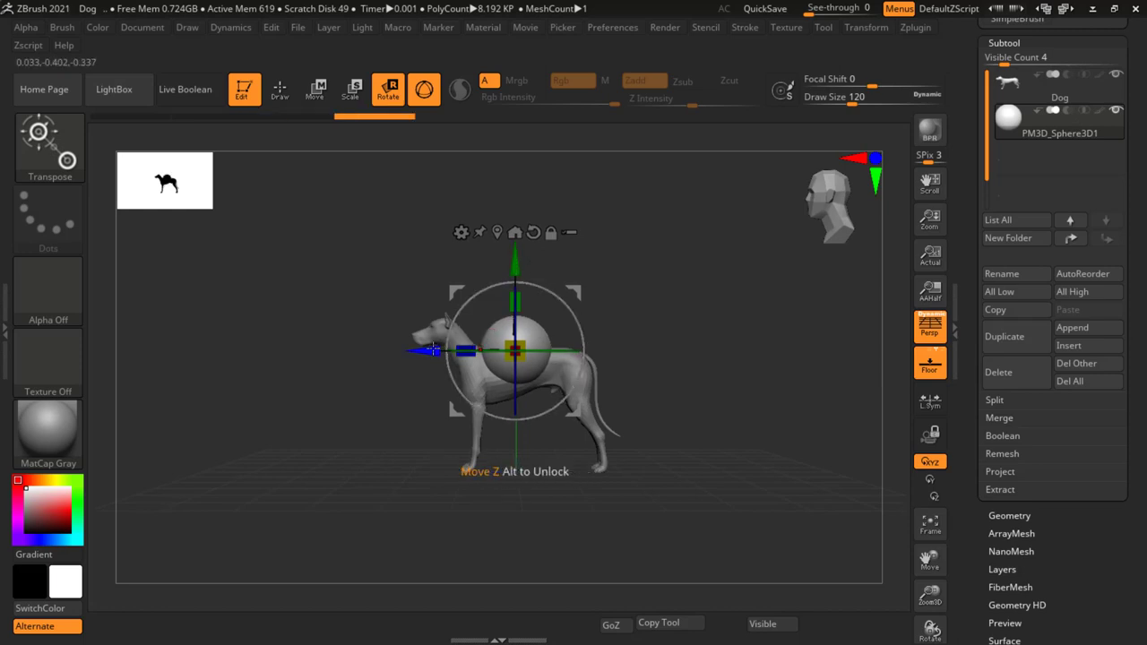
{"action": "left_click_drag", "start_coordinate": [437, 350], "coordinate": [481, 345]}
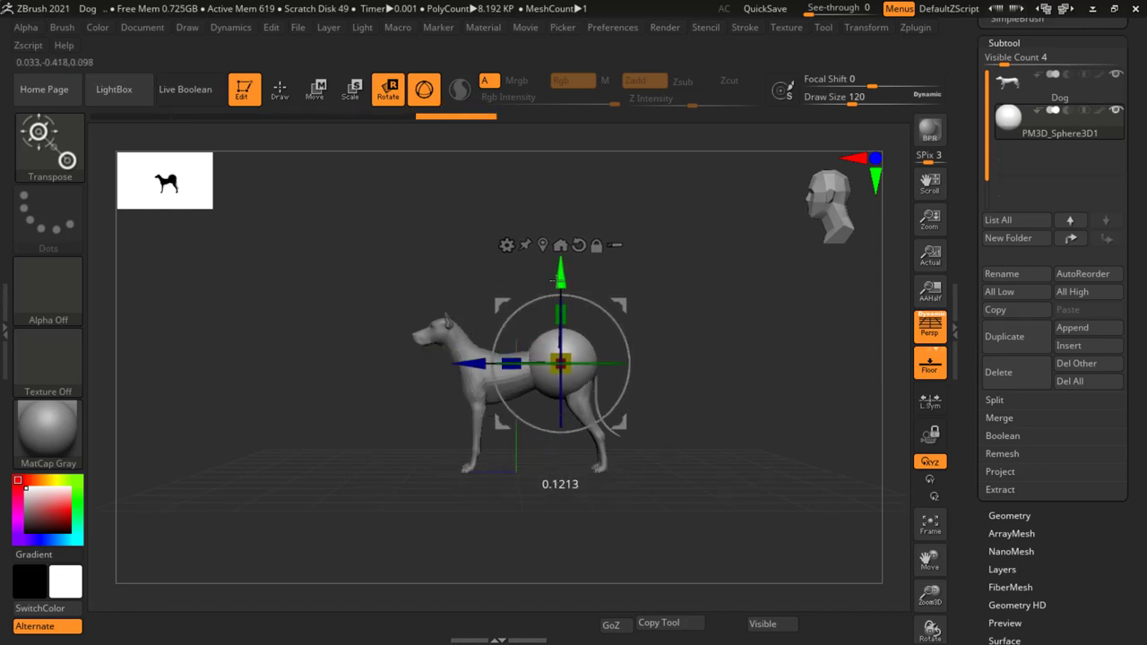
{"action": "left_click_drag", "start_coordinate": [560, 267], "coordinate": [560, 285]}
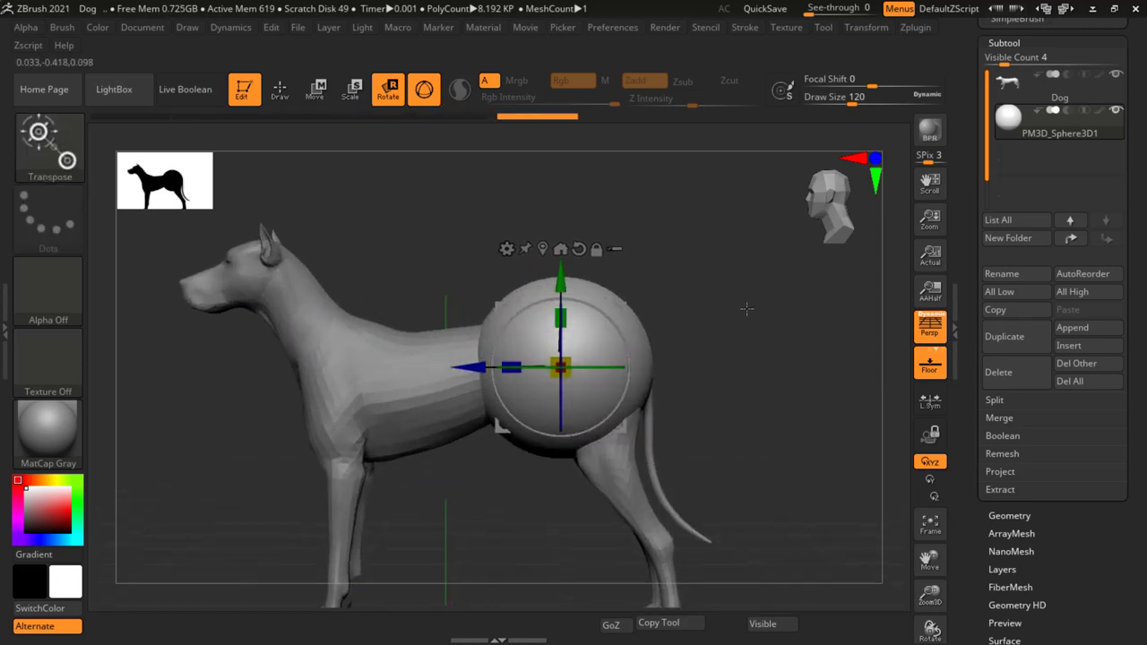
{"action": "mouse_move", "coordinate": [700, 304]}
{"action": "left_mouse_down"}
{"action": "mouse_move", "coordinate": [671, 363]}
{"action": "mouse_move", "coordinate": [647, 336]}
{"action": "left_mouse_up"}
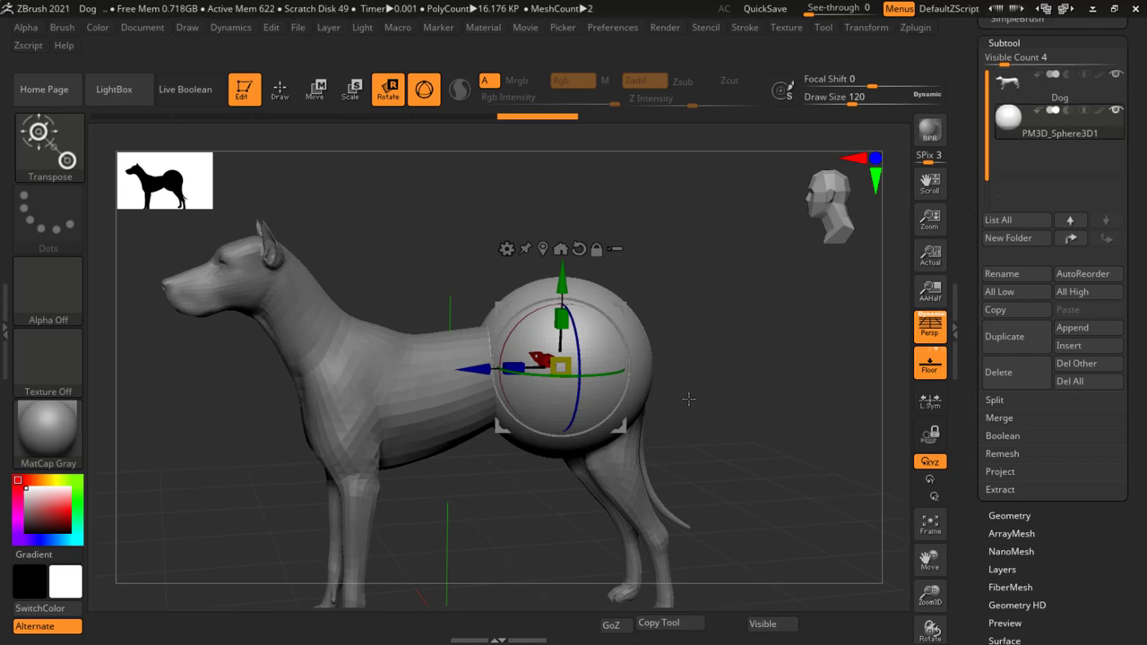
{"action": "mouse_move", "coordinate": [689, 399]}
{"action": "right_mouse_down"}
{"action": "mouse_move", "coordinate": [717, 345]}
{"action": "mouse_move", "coordinate": [769, 321]}
{"action": "right_mouse_up"}
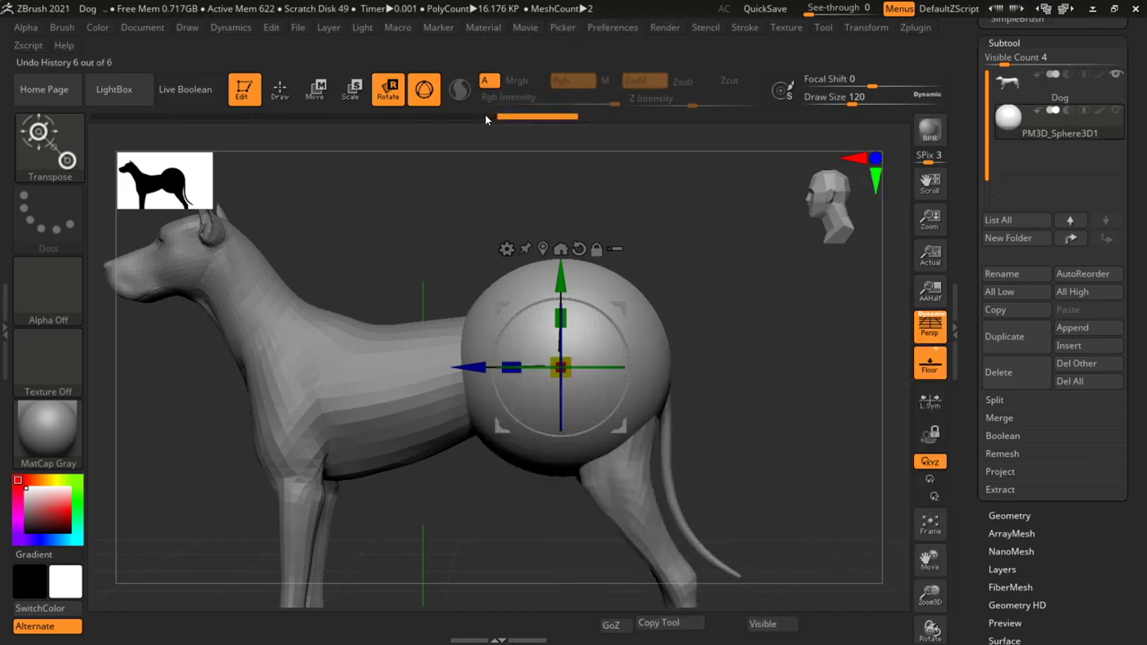
{"action": "mouse_move", "coordinate": [485, 119]}
{"action": "left_mouse_down"}
{"action": "mouse_move", "coordinate": [289, 122]}
{"action": "mouse_move", "coordinate": [538, 131]}
{"action": "mouse_move", "coordinate": [134, 132]}
{"action": "mouse_move", "coordinate": [557, 138]}
{"action": "left_mouse_up"}
- Pick the Standard brush and reduce its size to 31
{"action": "left_click", "coordinate": [50, 147]}
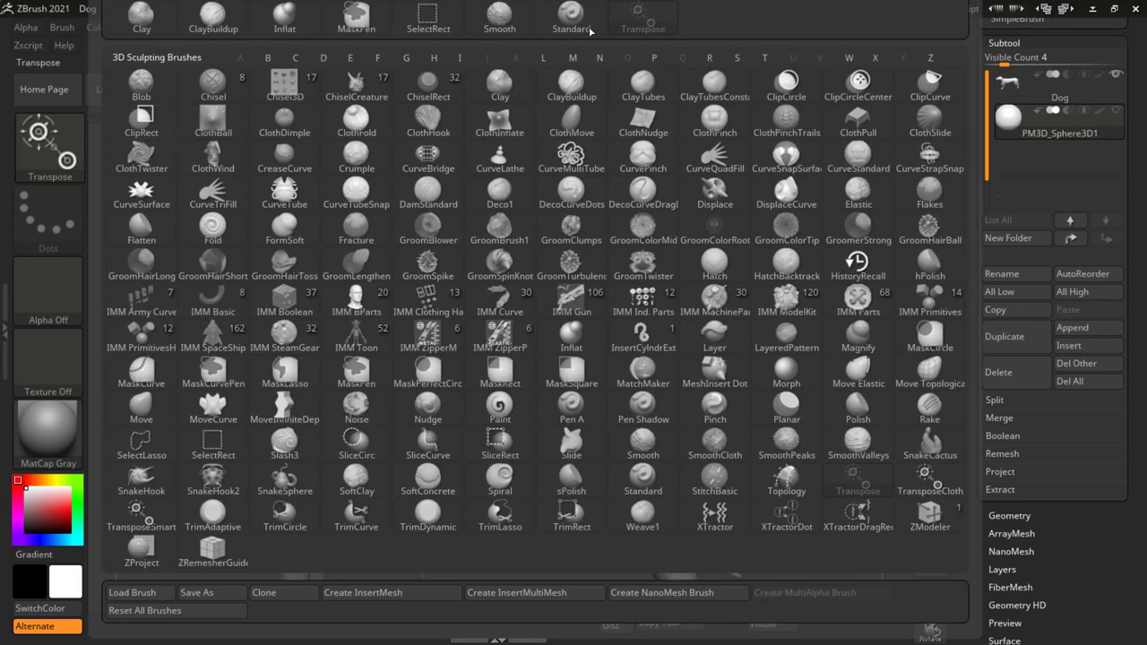
{"action": "left_click", "coordinate": [584, 16]}
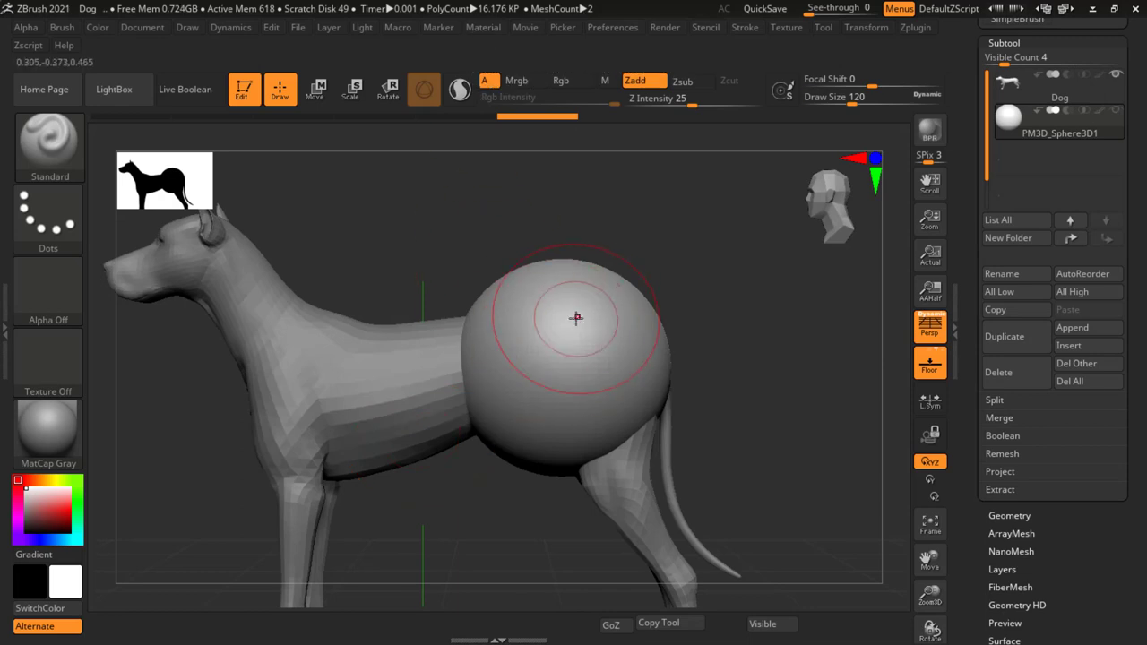
{"action": "key", "text": "s"}
{"action": "mouse_move", "coordinate": [564, 319]}
{"action": "left_mouse_down"}
{"action": "mouse_move", "coordinate": [547, 332]}
{"action": "mouse_move", "coordinate": [542, 285]}
{"action": "mouse_move", "coordinate": [523, 307]}
{"action": "mouse_move", "coordinate": [564, 327]}
{"action": "mouse_move", "coordinate": [533, 345]}
{"action": "left_mouse_up"}
{"action": "key", "text": "s"}
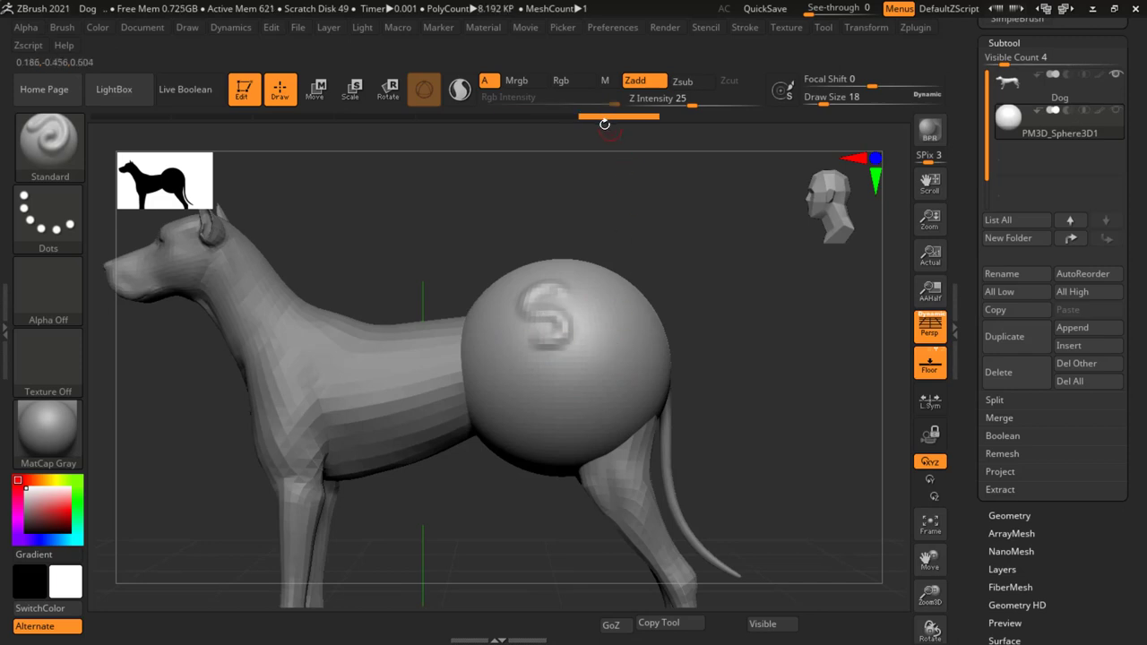
- Sculpt an S shape and a curved stroke on the sphere, keeping only the Ss marks
{"action": "mouse_move", "coordinate": [632, 312]}
{"action": "left_mouse_down"}
{"action": "mouse_move", "coordinate": [605, 315]}
{"action": "mouse_move", "coordinate": [604, 371]}
{"action": "mouse_move", "coordinate": [531, 410]}
{"action": "mouse_move", "coordinate": [549, 385]}
{"action": "mouse_move", "coordinate": [592, 425]}
{"action": "mouse_move", "coordinate": [634, 397]}
{"action": "left_mouse_up"}
{"action": "mouse_move", "coordinate": [504, 316]}
{"action": "left_mouse_down"}
{"action": "mouse_move", "coordinate": [486, 347]}
{"action": "mouse_move", "coordinate": [500, 412]}
{"action": "left_mouse_up"}
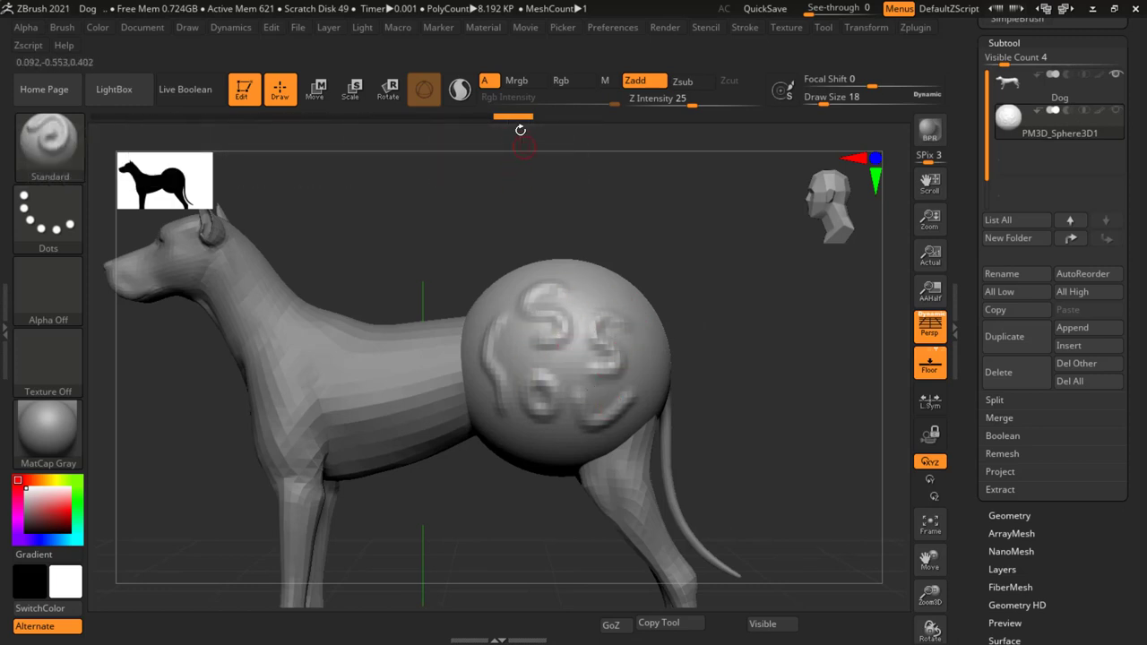
{"action": "mouse_move", "coordinate": [518, 121]}
{"action": "left_mouse_down"}
{"action": "mouse_move", "coordinate": [107, 140]}
{"action": "mouse_move", "coordinate": [523, 138]}
{"action": "left_mouse_up"}
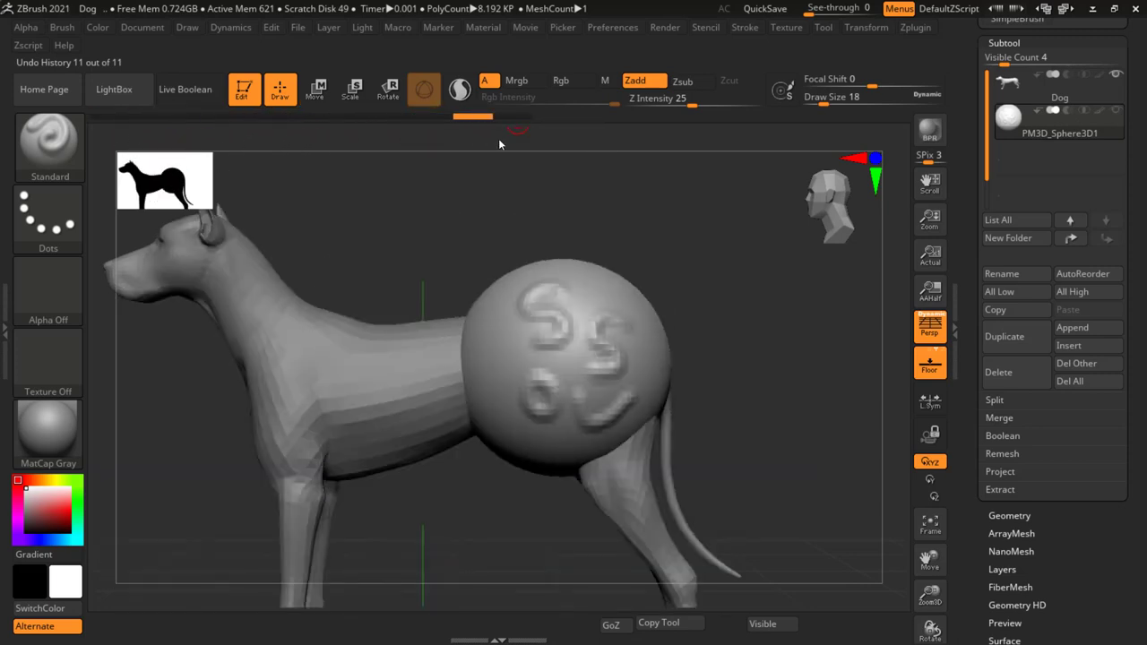
- Make the Dog subtool active and scrub its undo history from the earliest state
{"action": "left_click", "coordinate": [1087, 93]}
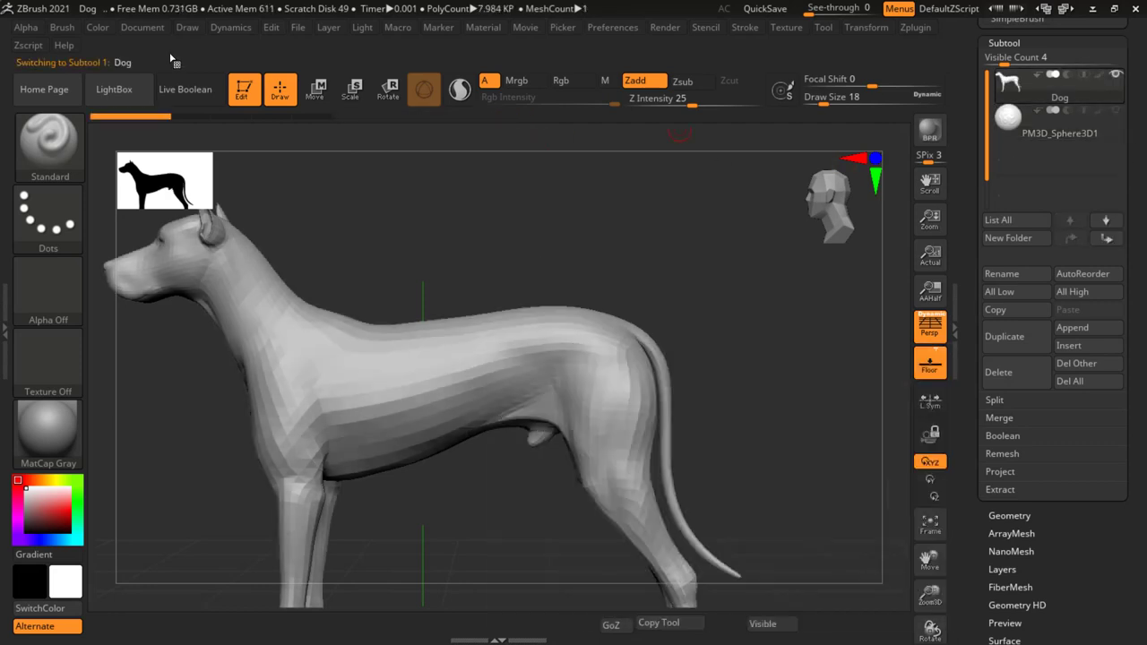
{"action": "left_click", "coordinate": [132, 119]}
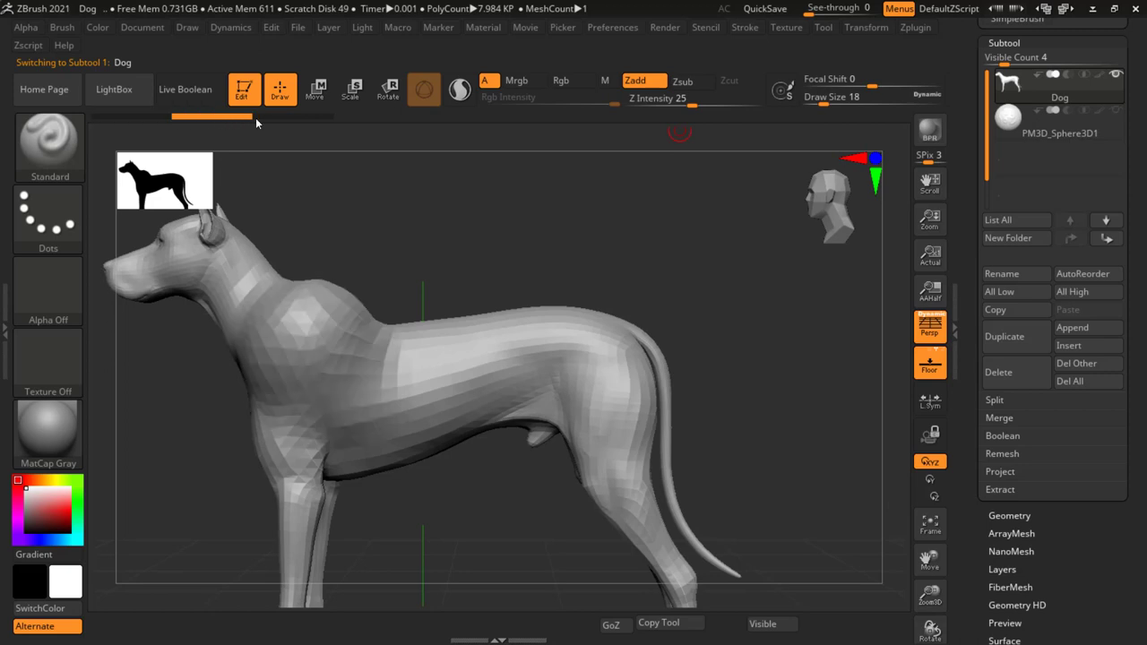
{"action": "left_click_drag", "start_coordinate": [132, 119], "coordinate": [348, 121]}
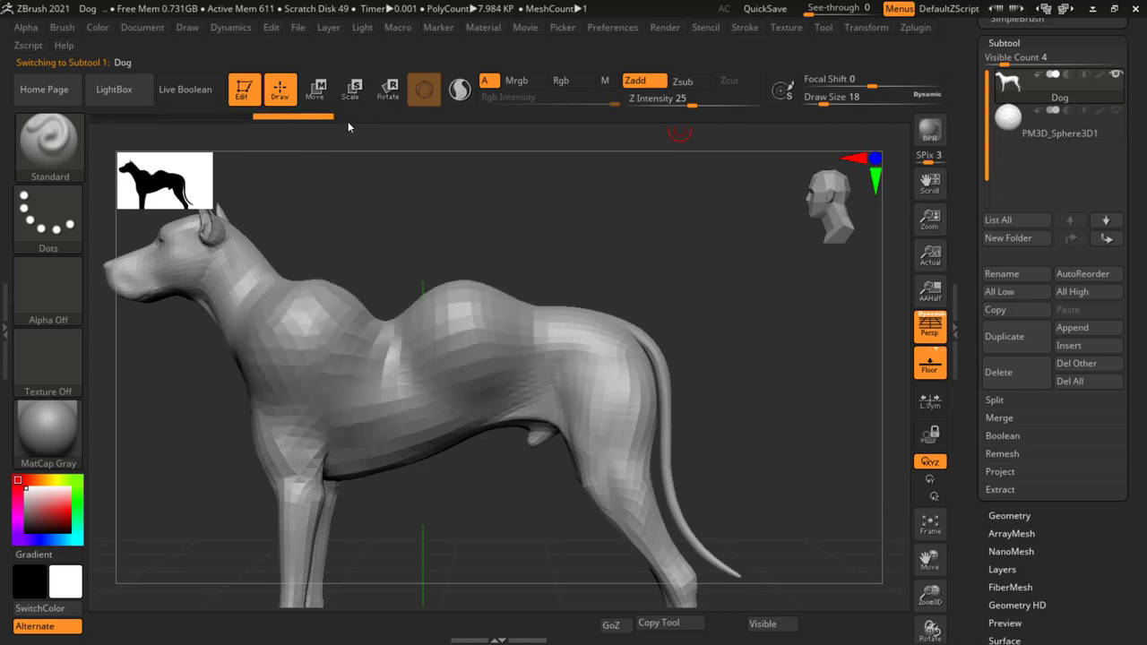
- Sculpt Standard bumps on the dog's haunch, then undo the belly and snout strokes
{"action": "left_click_drag", "start_coordinate": [584, 367], "coordinate": [620, 435]}
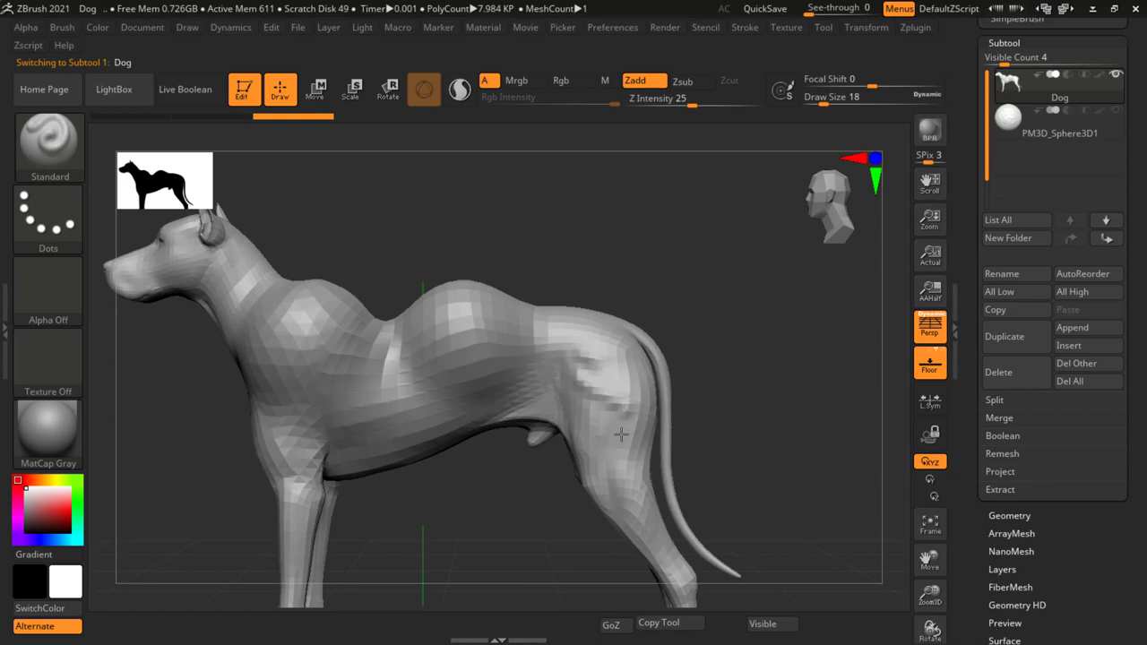
{"action": "left_click_drag", "start_coordinate": [619, 348], "coordinate": [630, 401]}
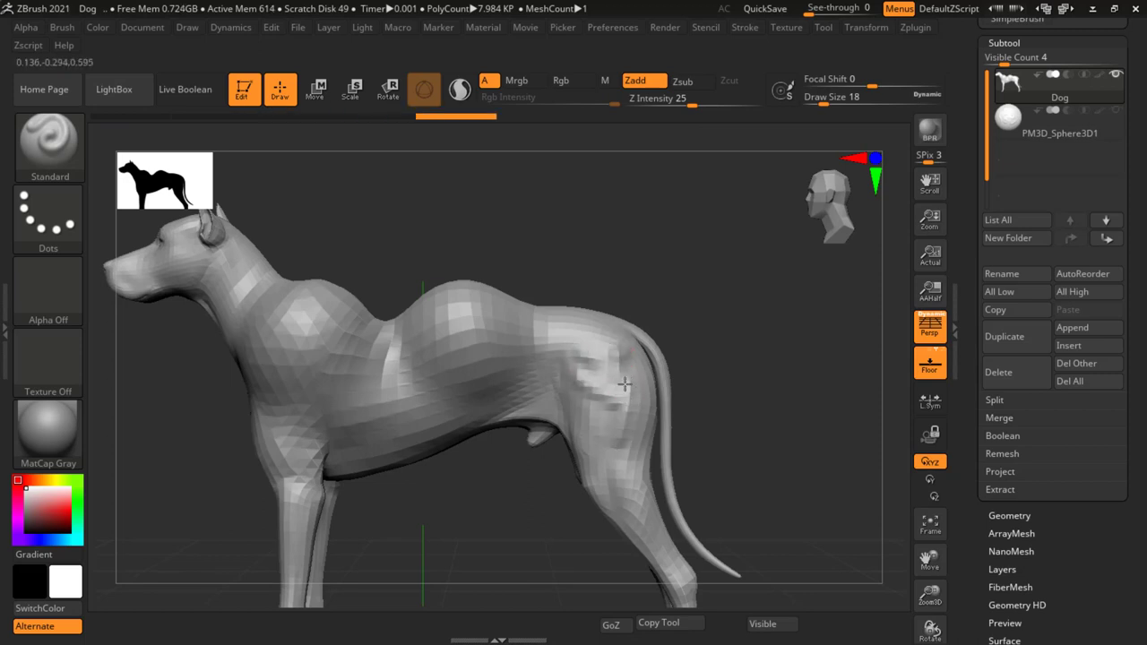
{"action": "mouse_move", "coordinate": [618, 359]}
{"action": "left_mouse_down"}
{"action": "mouse_move", "coordinate": [583, 385]}
{"action": "mouse_move", "coordinate": [534, 395]}
{"action": "left_mouse_up"}
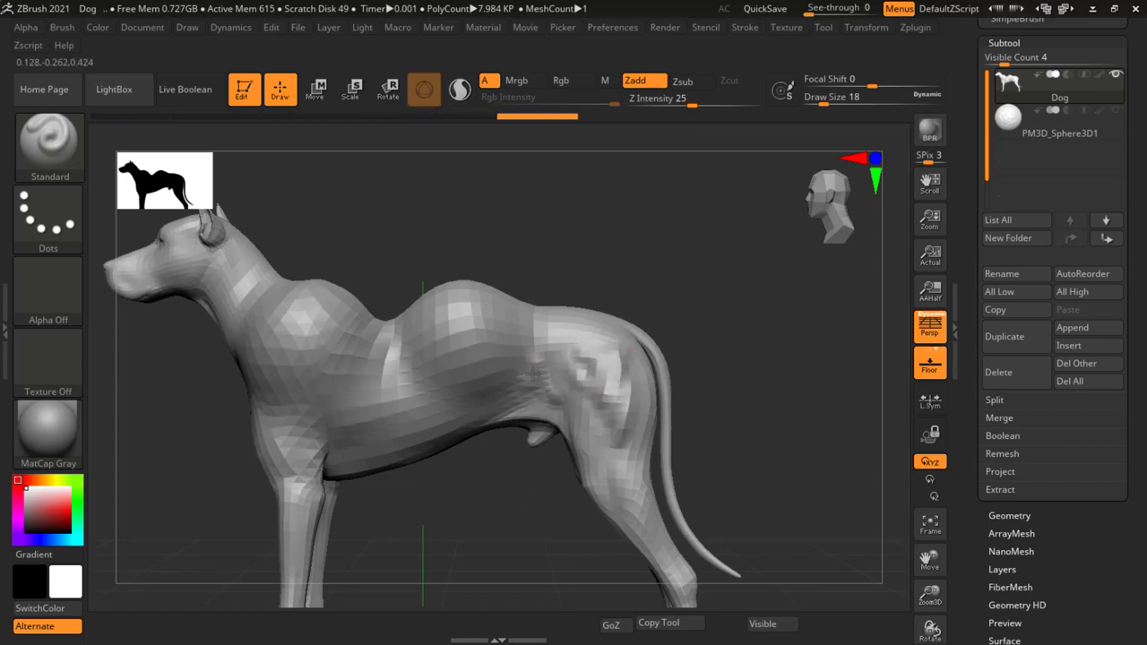
{"action": "mouse_move", "coordinate": [437, 398]}
{"action": "left_mouse_down"}
{"action": "mouse_move", "coordinate": [334, 403]}
{"action": "mouse_move", "coordinate": [341, 414]}
{"action": "left_mouse_up"}
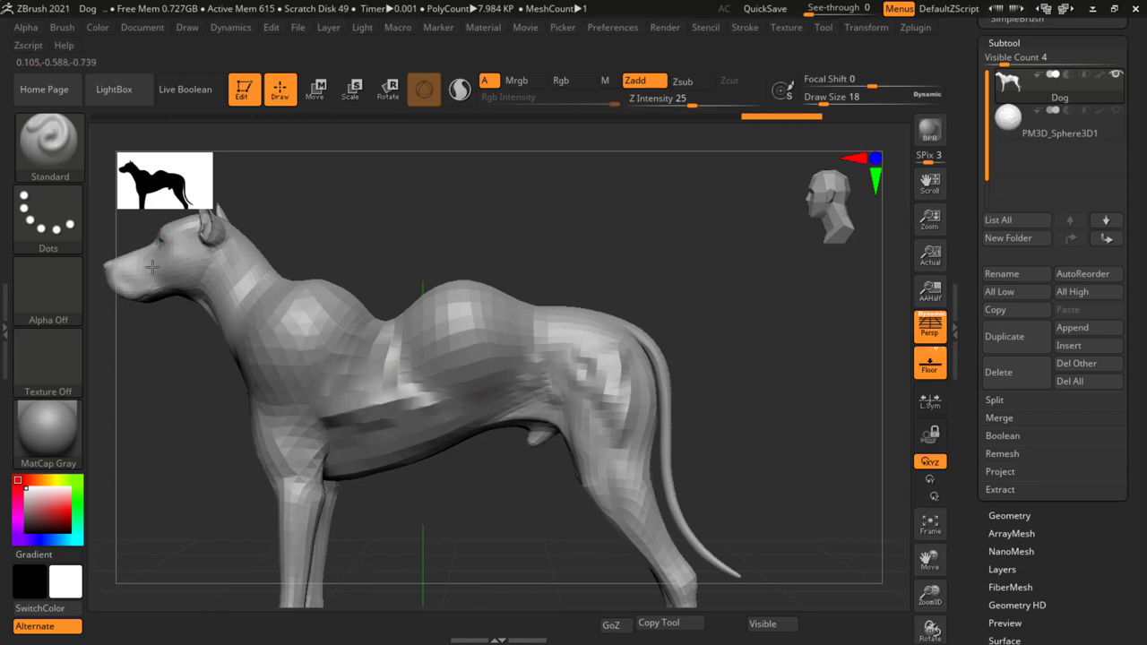
{"action": "left_click_drag", "start_coordinate": [152, 267], "coordinate": [238, 269]}
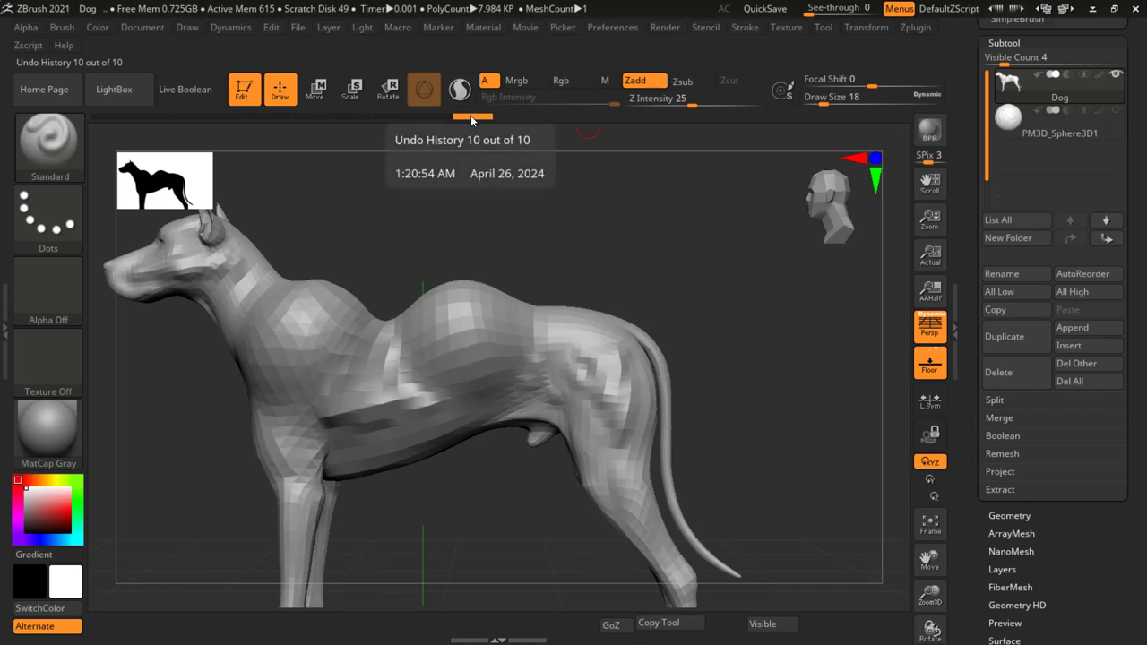
{"action": "mouse_move", "coordinate": [468, 116]}
{"action": "left_mouse_down"}
{"action": "mouse_move", "coordinate": [101, 127]}
{"action": "mouse_move", "coordinate": [332, 125]}
{"action": "mouse_move", "coordinate": [284, 126]}
{"action": "left_mouse_up"}
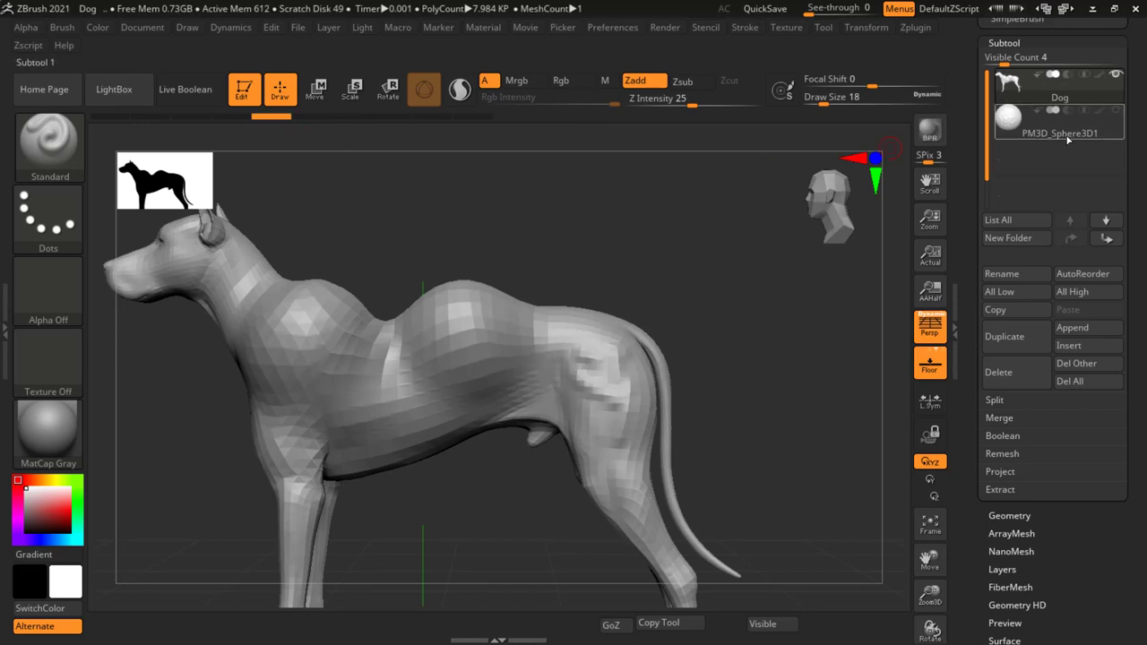
- Remove the swirls from PM3D_Sphere3D1 and stretch it vertically into an egg shape
{"action": "left_click", "coordinate": [1040, 126]}
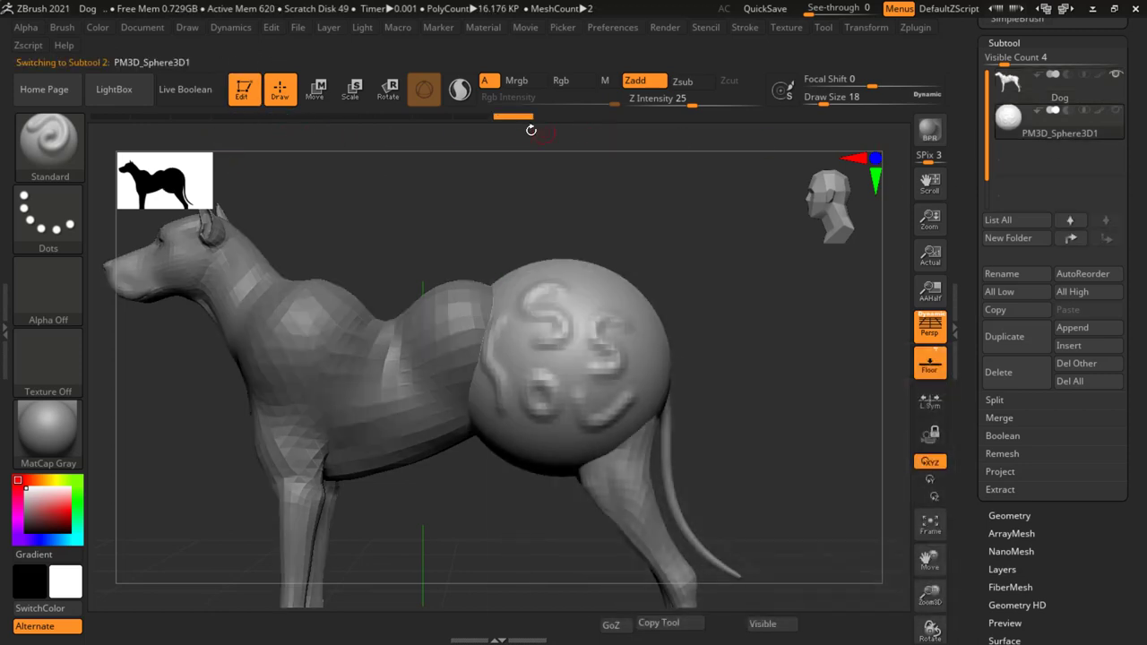
{"action": "mouse_move", "coordinate": [518, 120]}
{"action": "left_mouse_down"}
{"action": "mouse_move", "coordinate": [279, 121]}
{"action": "mouse_move", "coordinate": [348, 120]}
{"action": "mouse_move", "coordinate": [311, 119]}
{"action": "left_mouse_up"}
{"action": "left_click", "coordinate": [352, 98]}
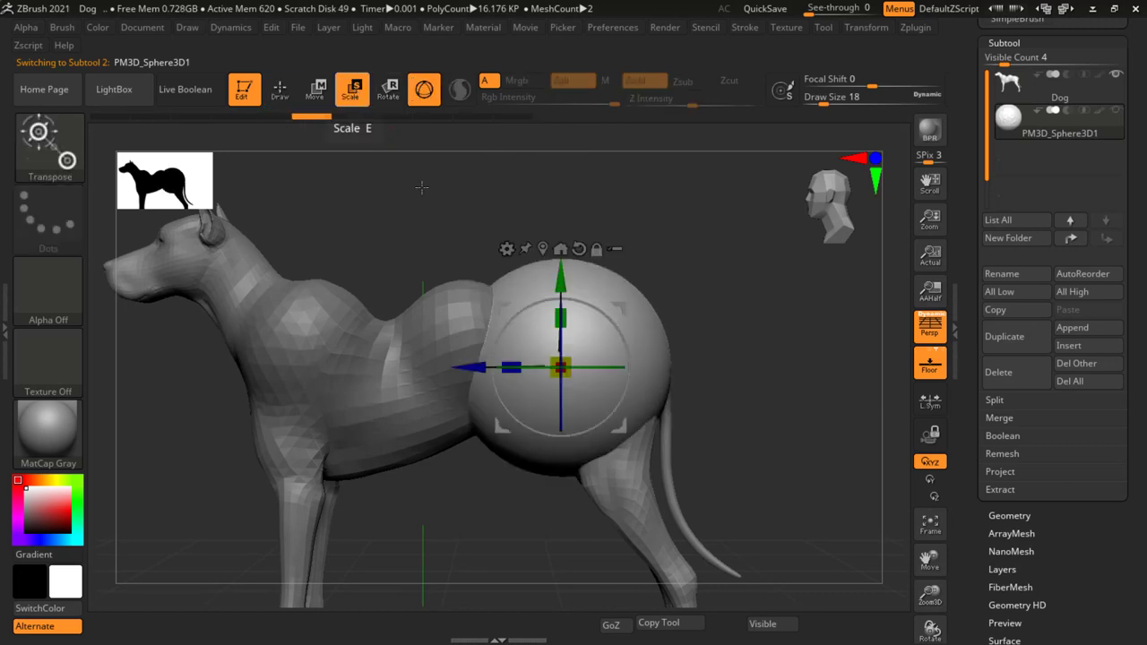
{"action": "left_click_drag", "start_coordinate": [562, 313], "coordinate": [557, 260]}
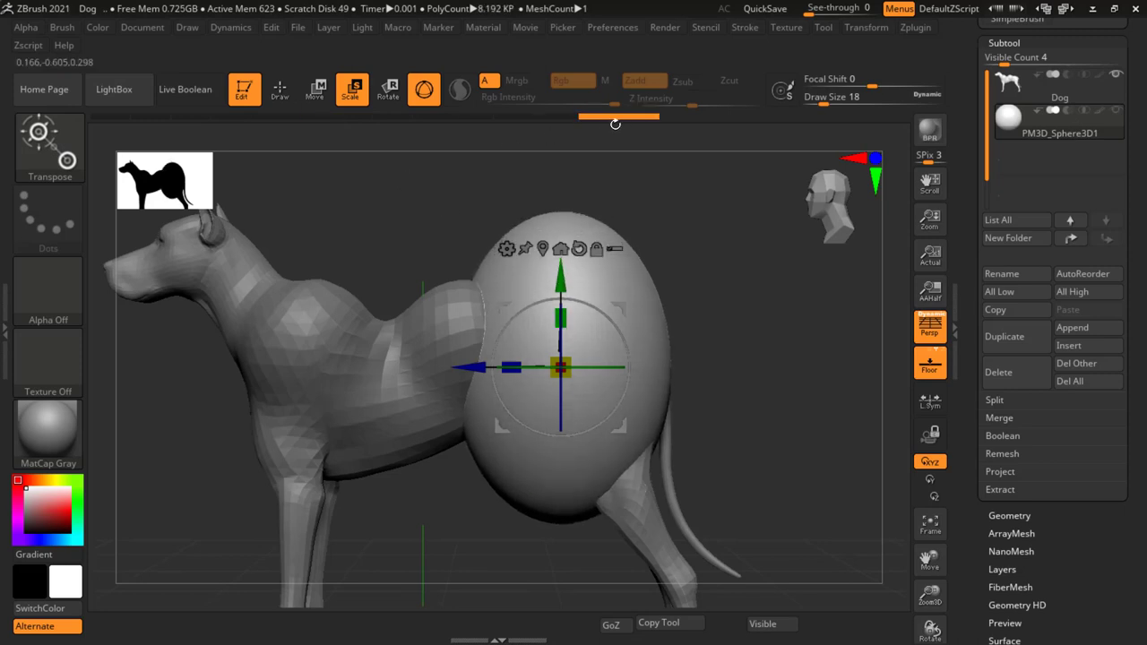
{"action": "mouse_move", "coordinate": [614, 124]}
{"action": "left_mouse_down"}
{"action": "mouse_move", "coordinate": [462, 120]}
{"action": "mouse_move", "coordinate": [510, 140]}
{"action": "mouse_move", "coordinate": [661, 143]}
{"action": "left_mouse_up"}
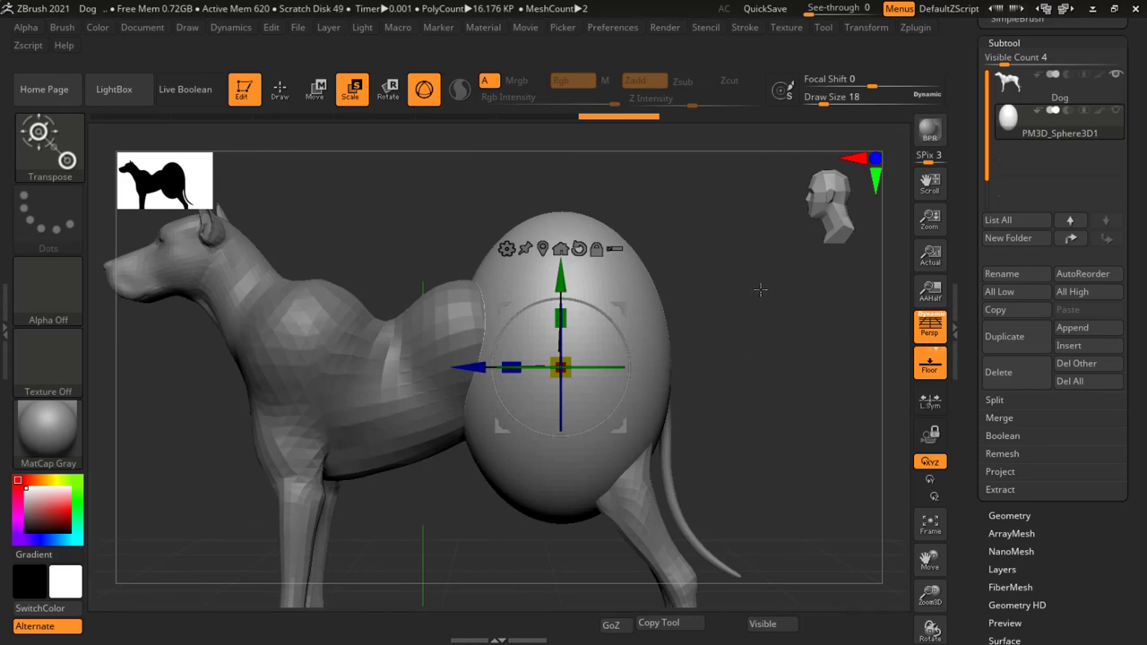
{"action": "left_click_drag", "start_coordinate": [760, 289], "coordinate": [745, 350]}
{"action": "left_click_drag", "start_coordinate": [684, 338], "coordinate": [717, 328], "text": "shift"}
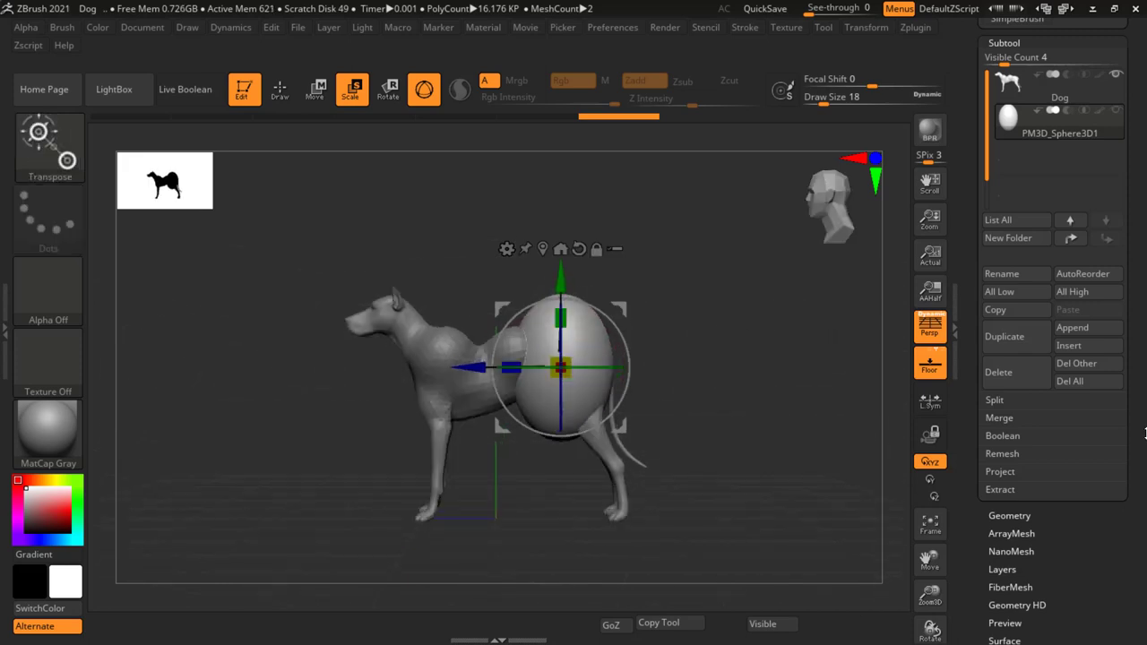
- Append a Ring3D subtool, PM3D_Ring3D1, around the dog's body and bring up the brush library
{"action": "left_click", "coordinate": [1089, 328]}
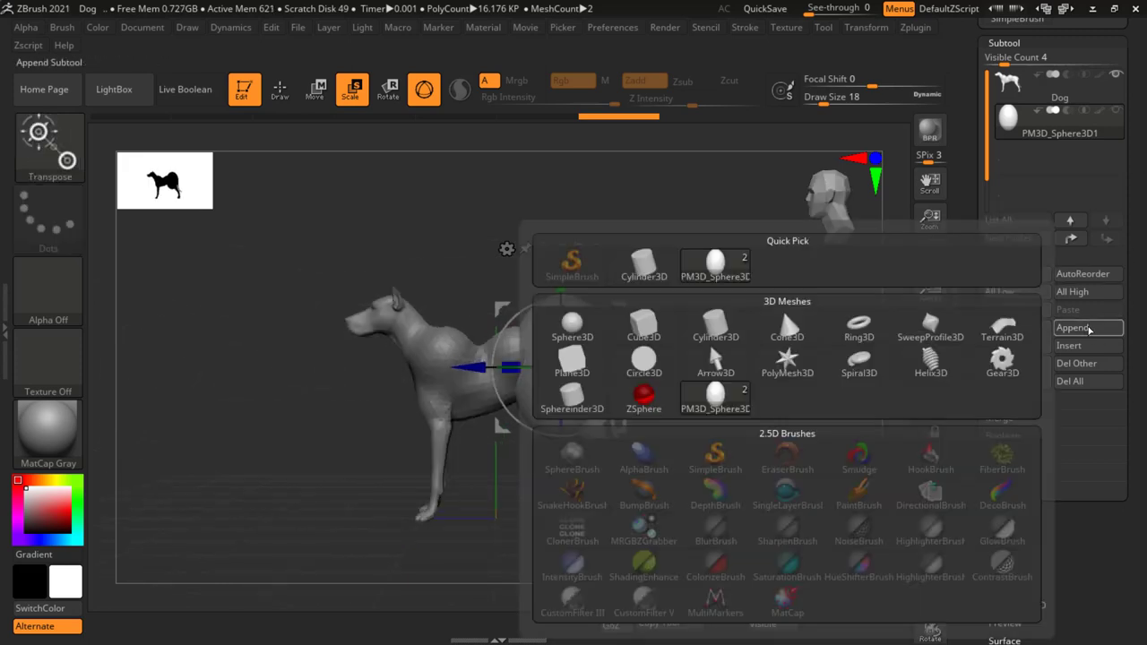
{"action": "left_click", "coordinate": [860, 332]}
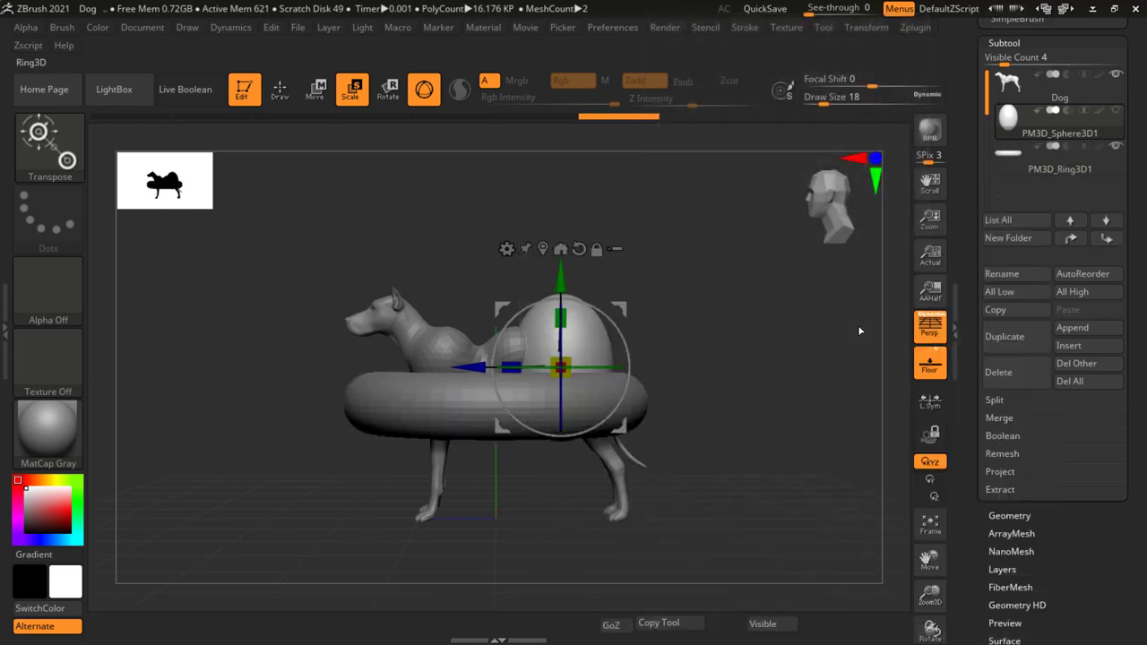
{"action": "left_click", "coordinate": [1079, 162]}
{"action": "left_click_drag", "start_coordinate": [682, 233], "coordinate": [674, 343]}
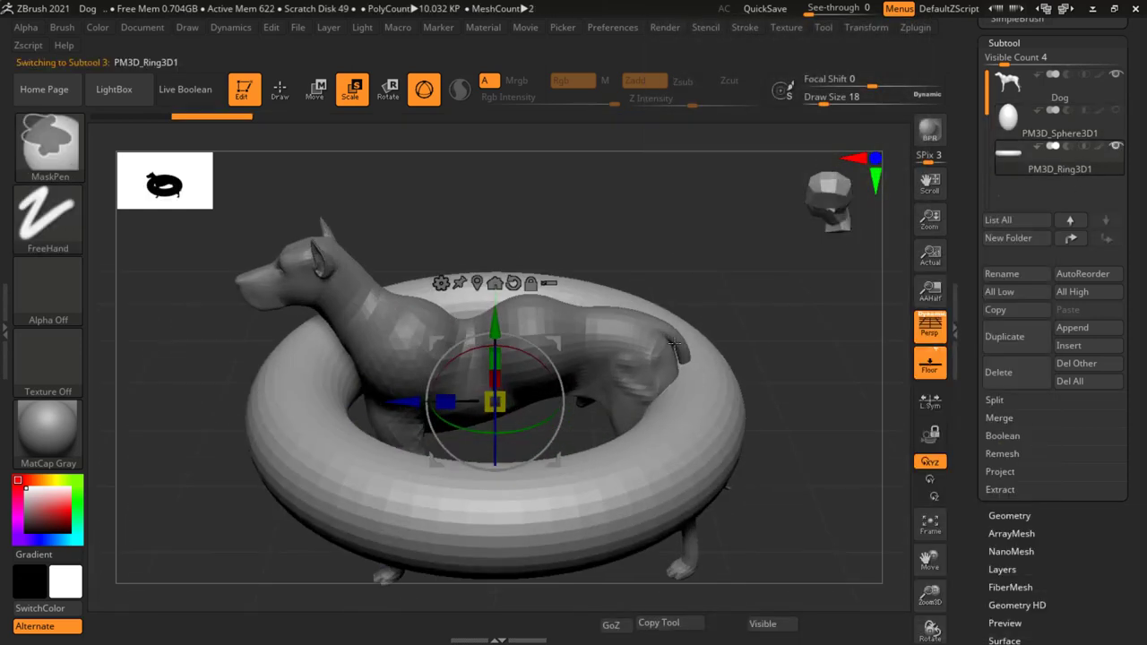
{"action": "left_click_drag", "start_coordinate": [764, 380], "coordinate": [745, 246], "text": "alt"}
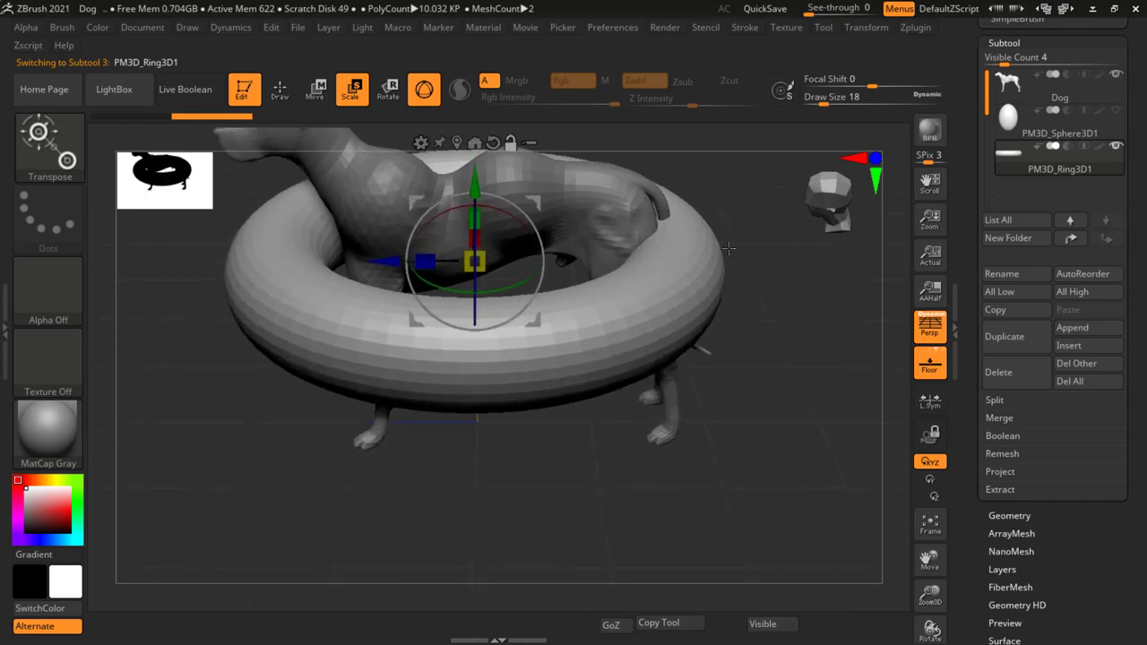
{"action": "left_click", "coordinate": [49, 157]}
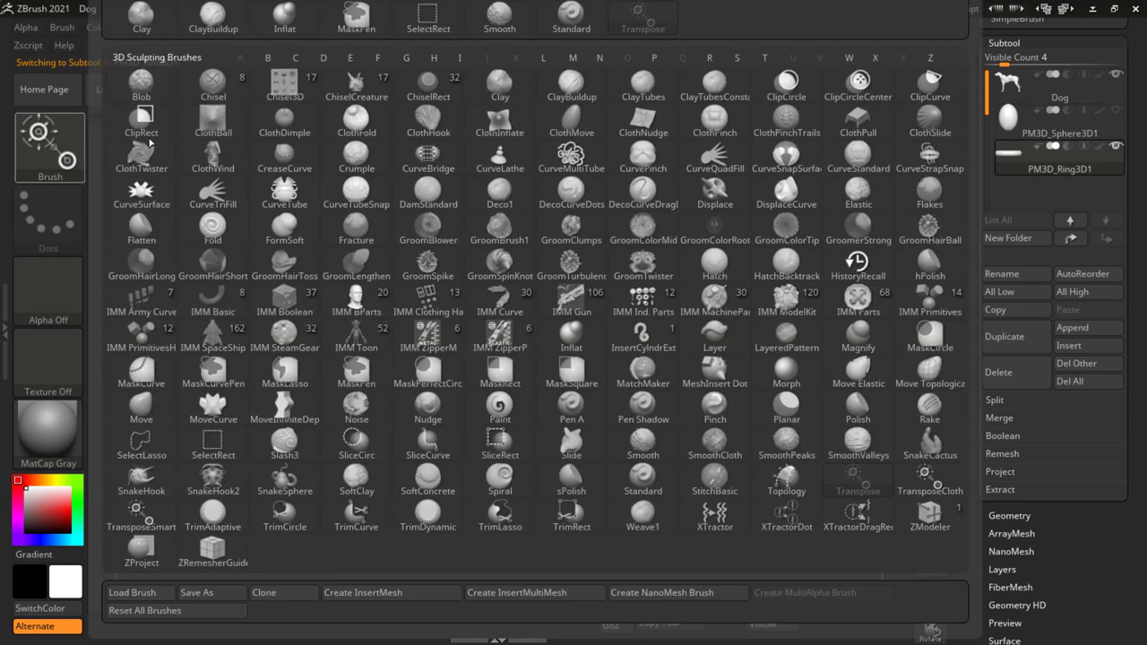
- With the Inflat brush at draw size 116, inflate the ring's front-centre and front-right sections
{"action": "left_click", "coordinate": [285, 19]}
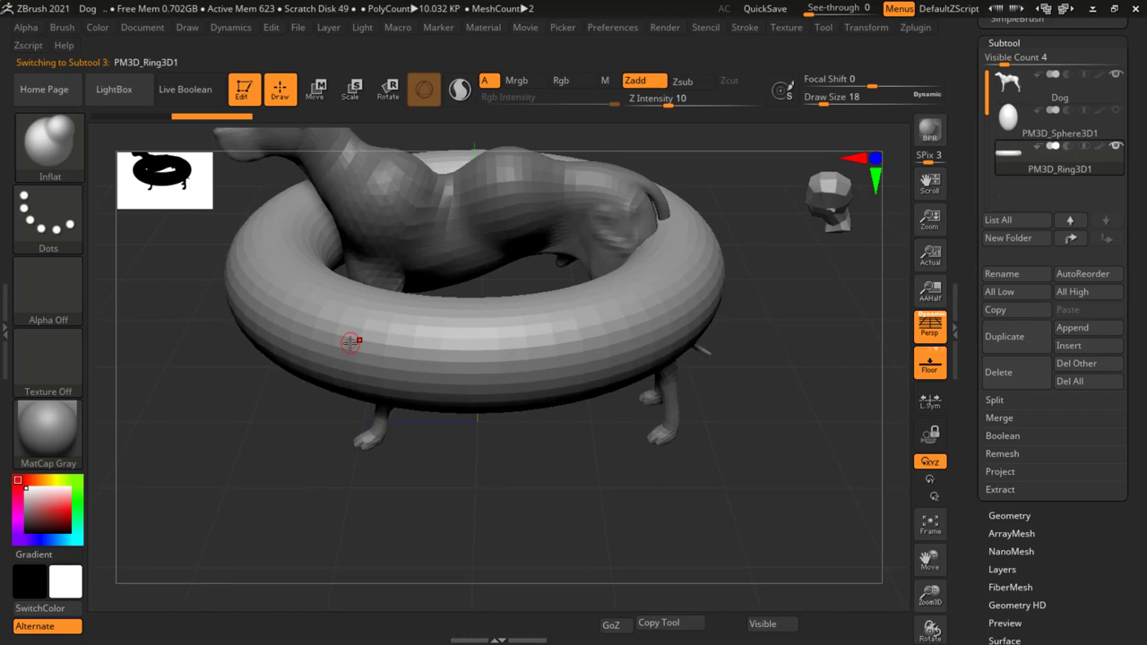
{"action": "mouse_move", "coordinate": [350, 342]}
{"action": "left_mouse_down"}
{"action": "mouse_move", "coordinate": [360, 332]}
{"action": "mouse_move", "coordinate": [377, 359]}
{"action": "left_mouse_up"}
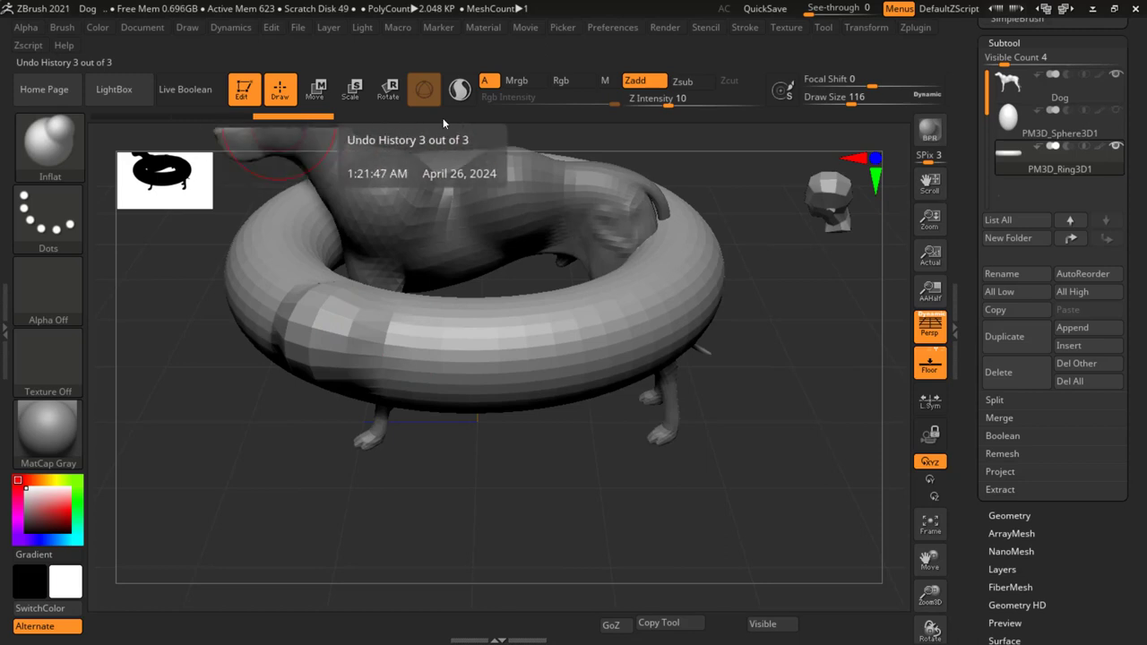
{"action": "left_click_drag", "start_coordinate": [473, 334], "coordinate": [546, 345]}
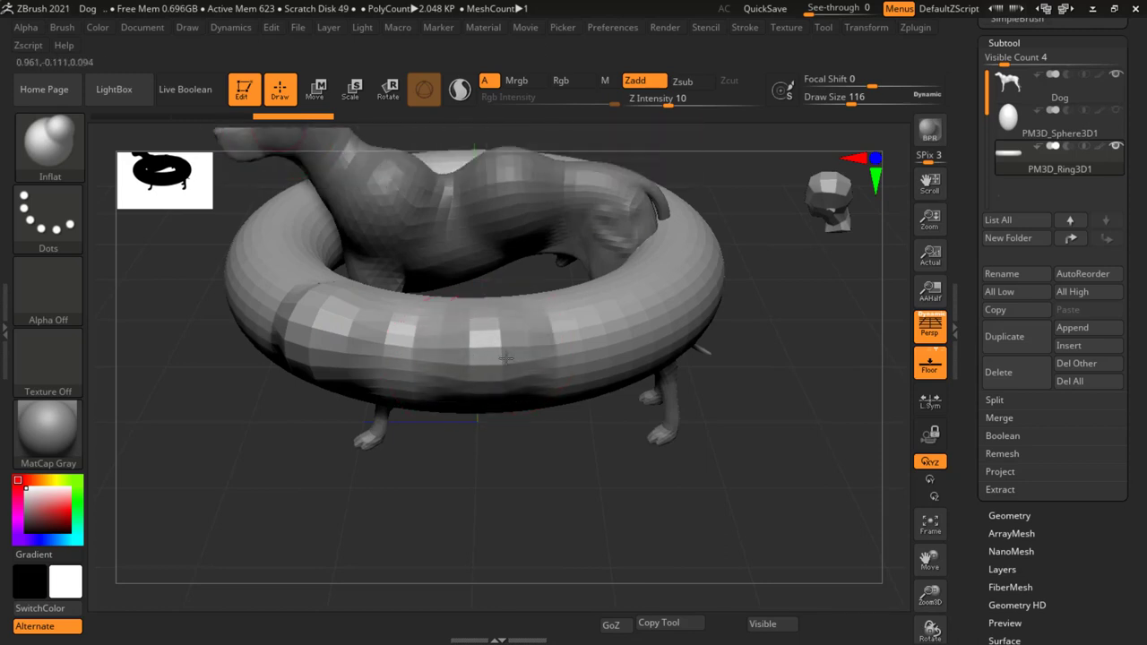
{"action": "left_click_drag", "start_coordinate": [681, 332], "coordinate": [583, 345]}
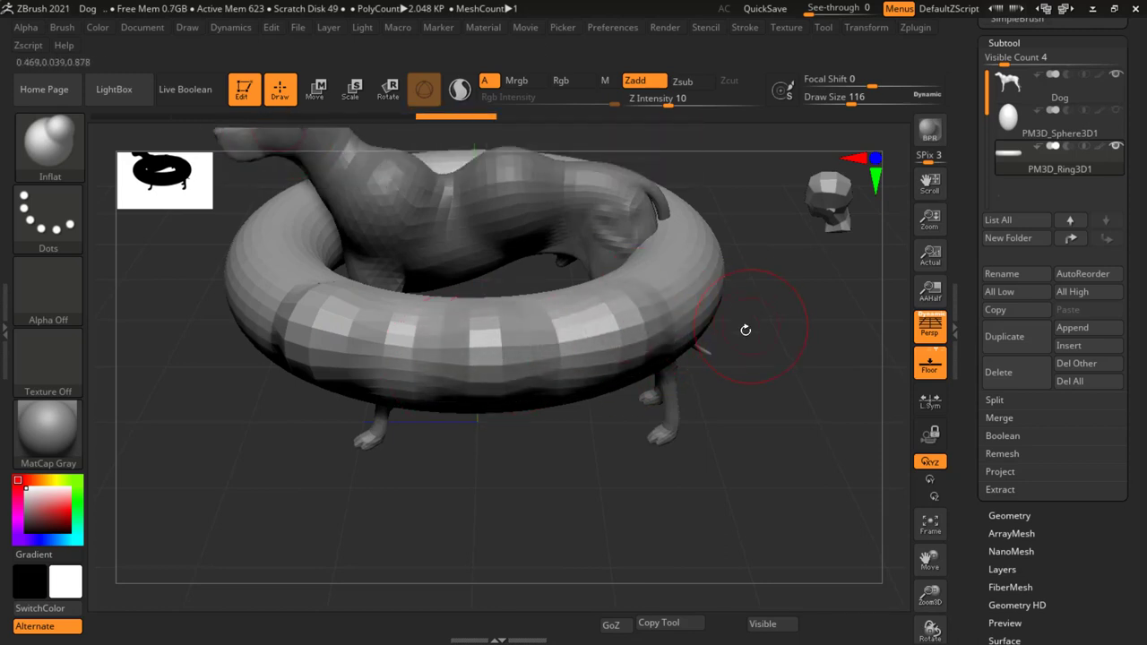
{"action": "left_click_drag", "start_coordinate": [743, 328], "coordinate": [602, 354]}
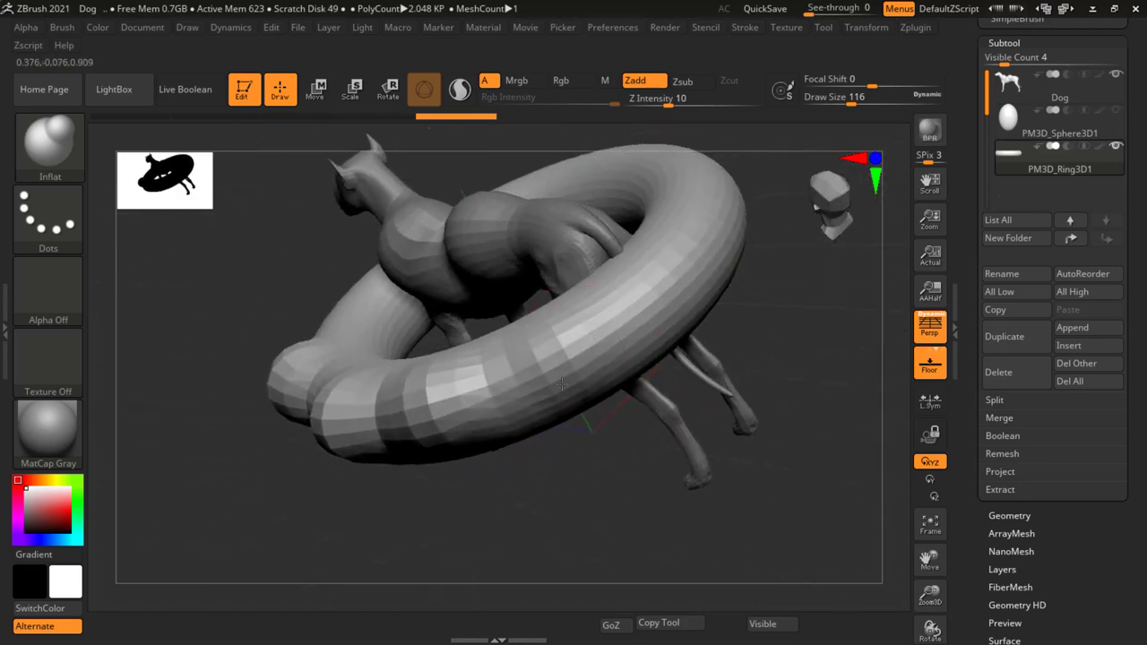
- Inflate another part of the ring, then roll it back to a smoother history state
{"action": "left_click_drag", "start_coordinate": [691, 243], "coordinate": [663, 341]}
{"action": "mouse_move", "coordinate": [690, 376]}
{"action": "left_mouse_down"}
{"action": "mouse_move", "coordinate": [735, 413]}
{"action": "mouse_move", "coordinate": [725, 412]}
{"action": "mouse_move", "coordinate": [722, 402]}
{"action": "mouse_move", "coordinate": [782, 393]}
{"action": "mouse_move", "coordinate": [770, 448]}
{"action": "left_mouse_up"}
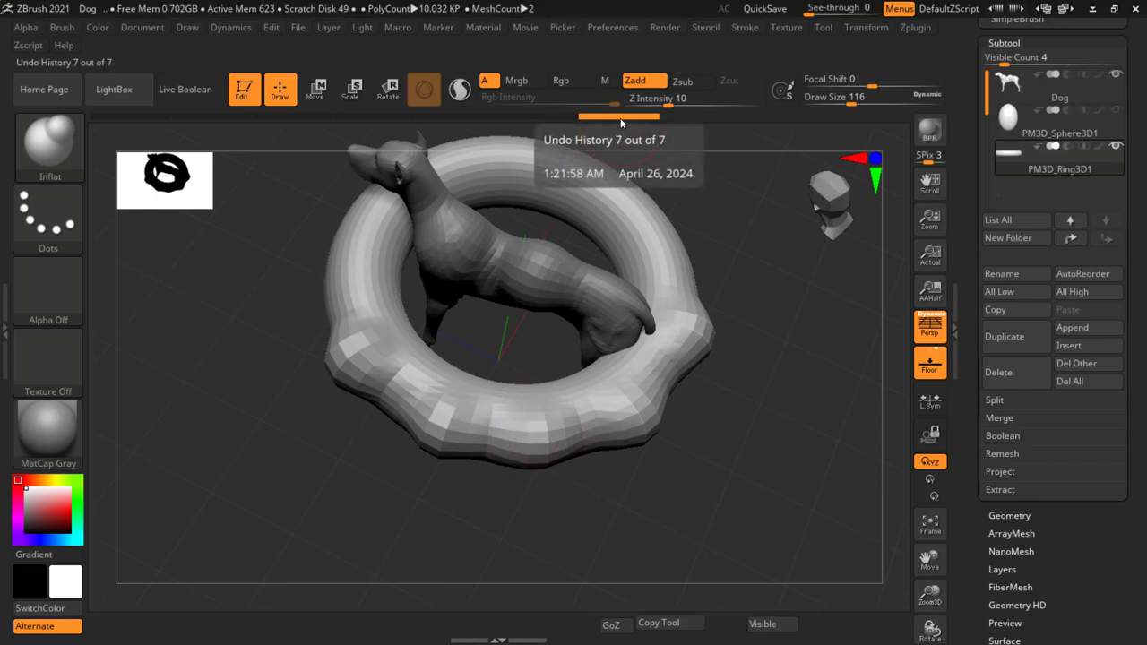
{"action": "left_click_drag", "start_coordinate": [609, 115], "coordinate": [460, 118]}
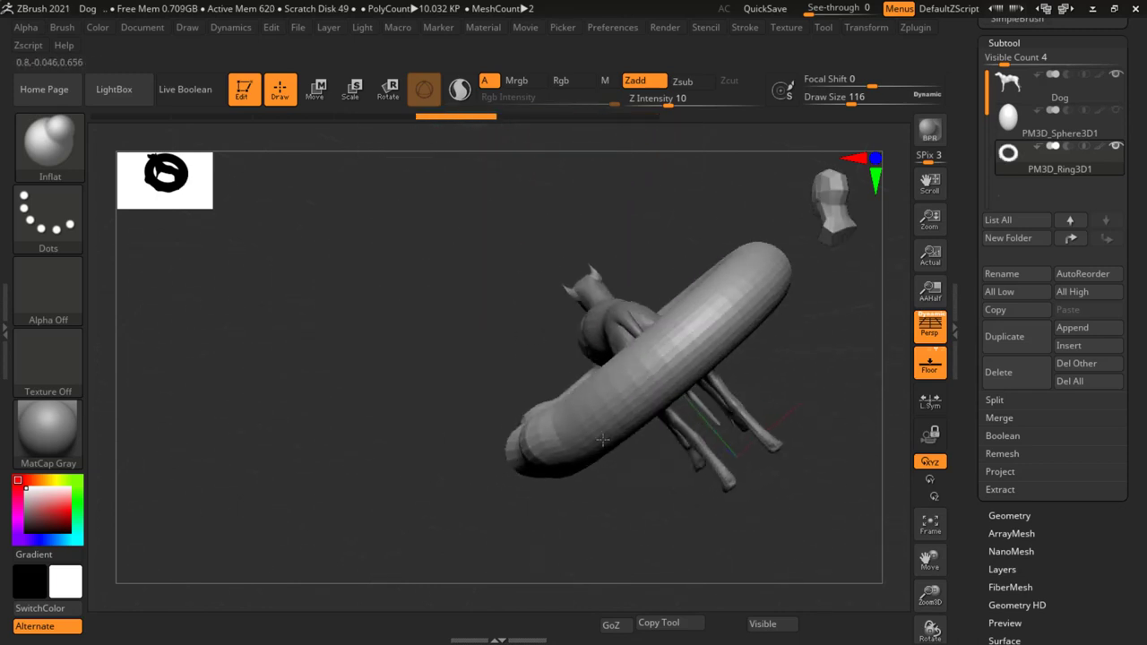
{"action": "left_click_drag", "start_coordinate": [672, 440], "coordinate": [742, 409], "text": "shift"}
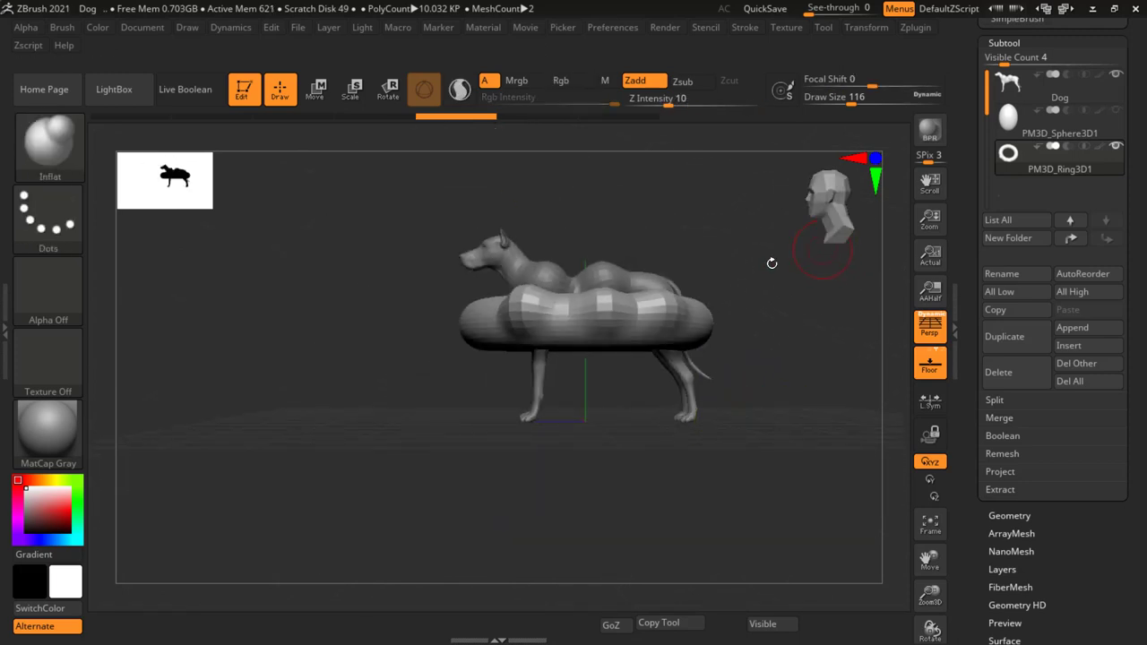
{"action": "left_click_drag", "start_coordinate": [772, 262], "coordinate": [735, 341]}
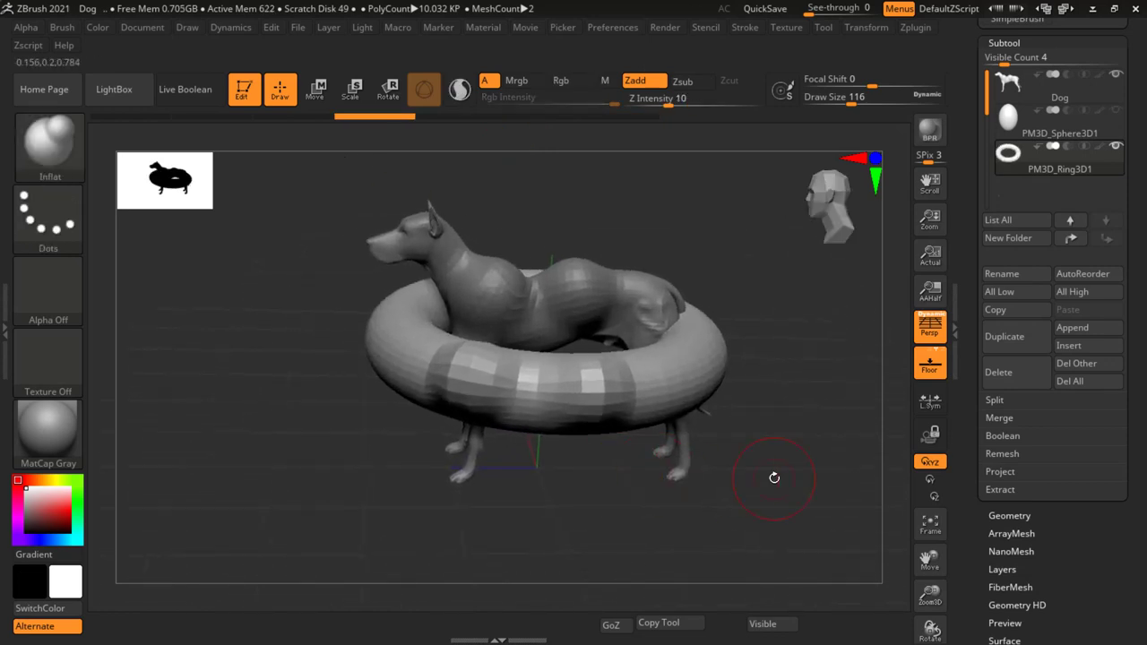
{"action": "mouse_move", "coordinate": [774, 478]}
{"action": "left_mouse_down"}
{"action": "mouse_move", "coordinate": [633, 422]}
{"action": "mouse_move", "coordinate": [708, 386]}
{"action": "mouse_move", "coordinate": [775, 376]}
{"action": "mouse_move", "coordinate": [819, 397]}
{"action": "mouse_move", "coordinate": [726, 384]}
{"action": "mouse_move", "coordinate": [699, 410]}
{"action": "mouse_move", "coordinate": [586, 359]}
{"action": "mouse_move", "coordinate": [769, 280]}
{"action": "left_mouse_up"}
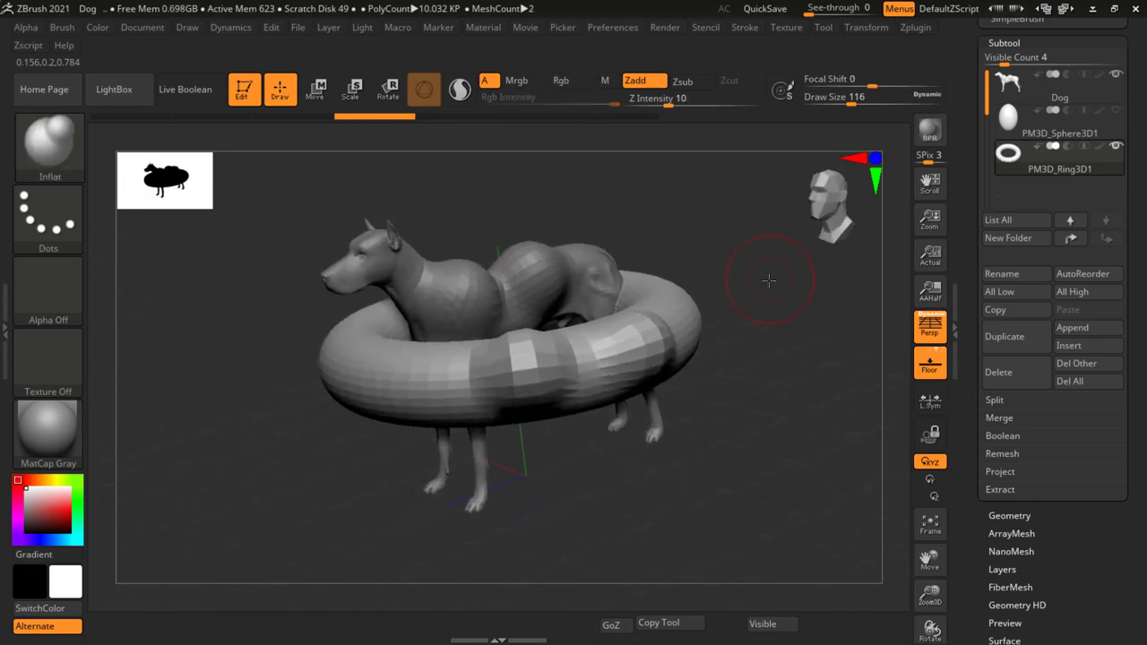